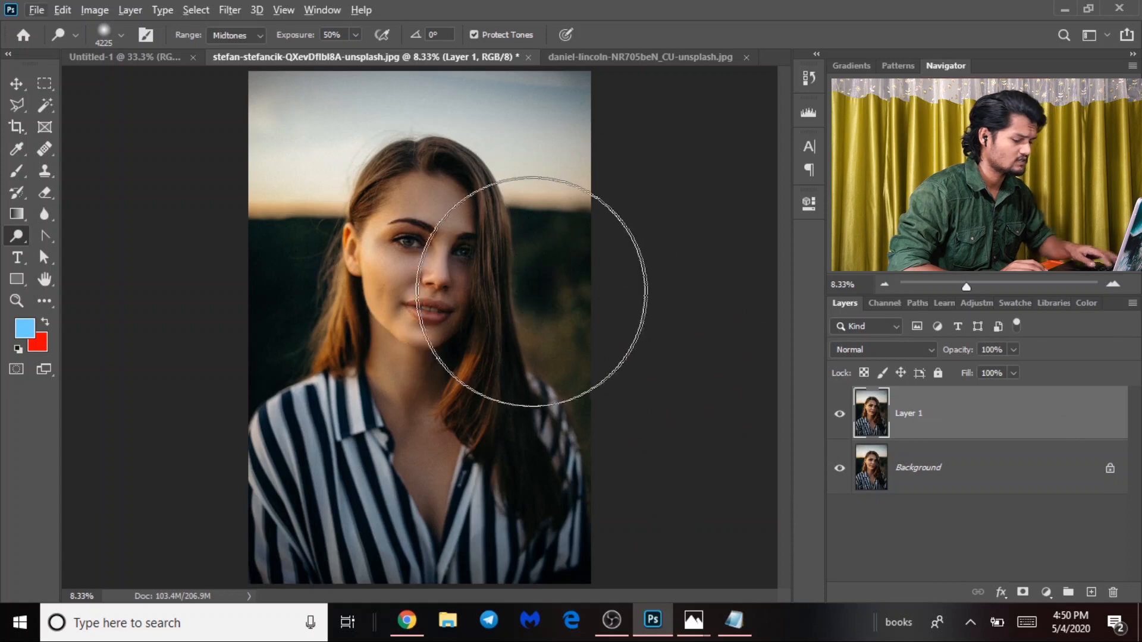
# Dodge the face skin from temple to chin with a smaller brush at 50% midtone exposure.
pyautogui.hotkey('ctrl', '+')
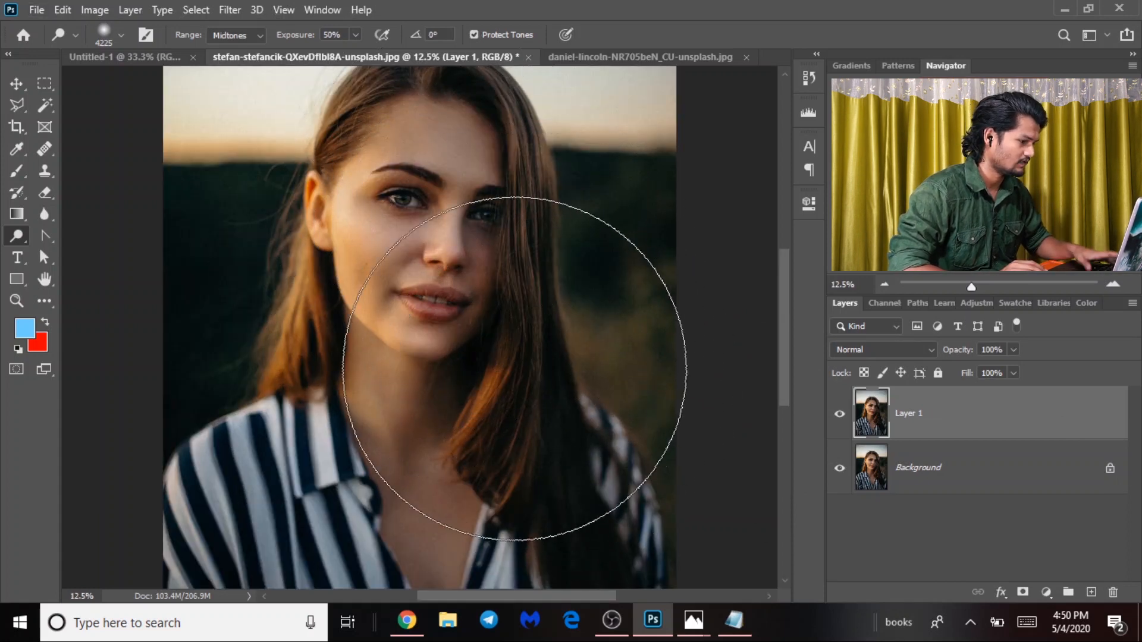
pyautogui.moveTo(382, 255)
pyautogui.mouseDown()
pyautogui.moveTo(391, 332)
pyautogui.moveTo(312, 298)
pyautogui.mouseUp()
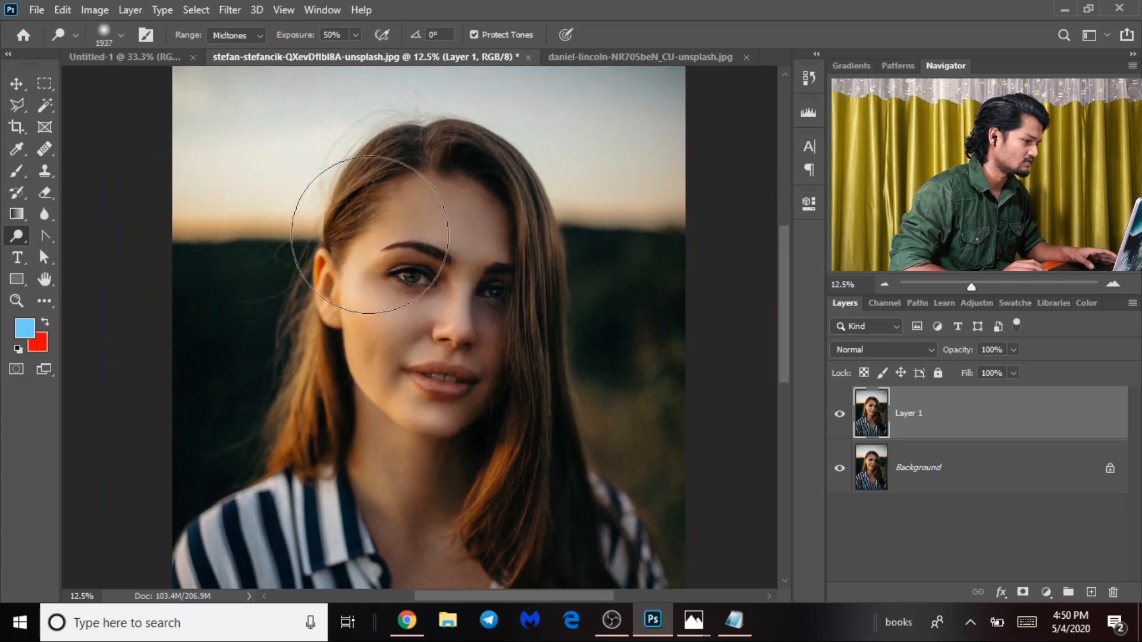
pyautogui.moveTo(362, 233)
pyautogui.mouseDown()
pyautogui.moveTo(344, 286)
pyautogui.moveTo(352, 350)
pyautogui.moveTo(408, 417)
pyautogui.moveTo(359, 399)
pyautogui.moveTo(319, 247)
pyautogui.moveTo(412, 179)
pyautogui.moveTo(472, 171)
pyautogui.moveTo(448, 251)
pyautogui.moveTo(442, 397)
pyautogui.moveTo(418, 435)
pyautogui.moveTo(431, 472)
pyautogui.mouseUp()
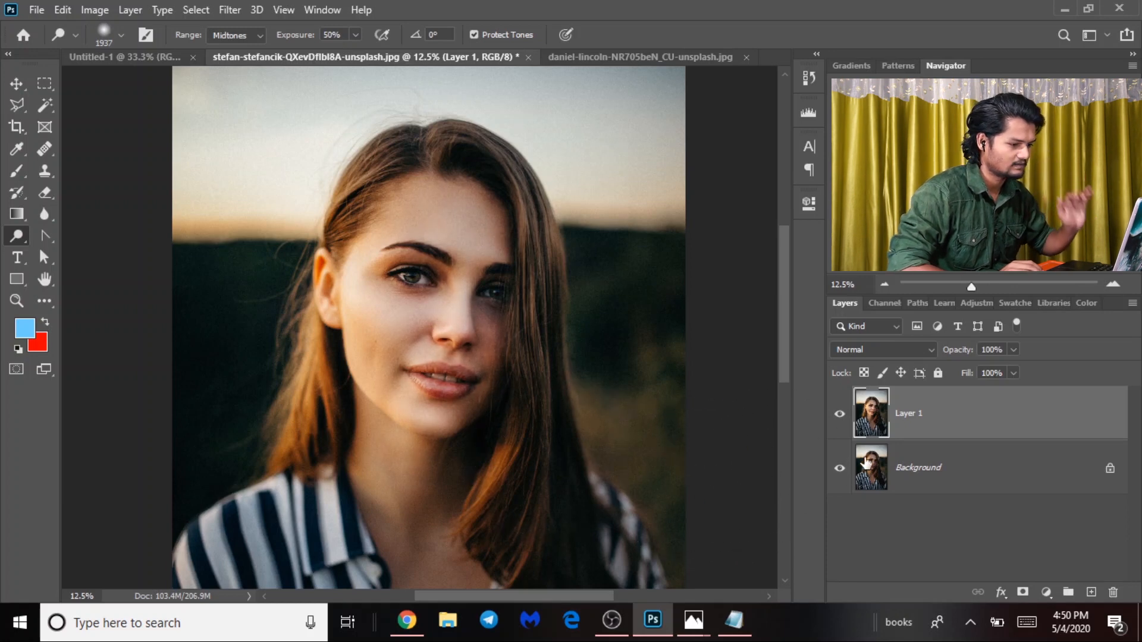
# Toggle Layer 1 on and off repeatedly to compare the brightened face with the original.
pyautogui.click(835, 418)
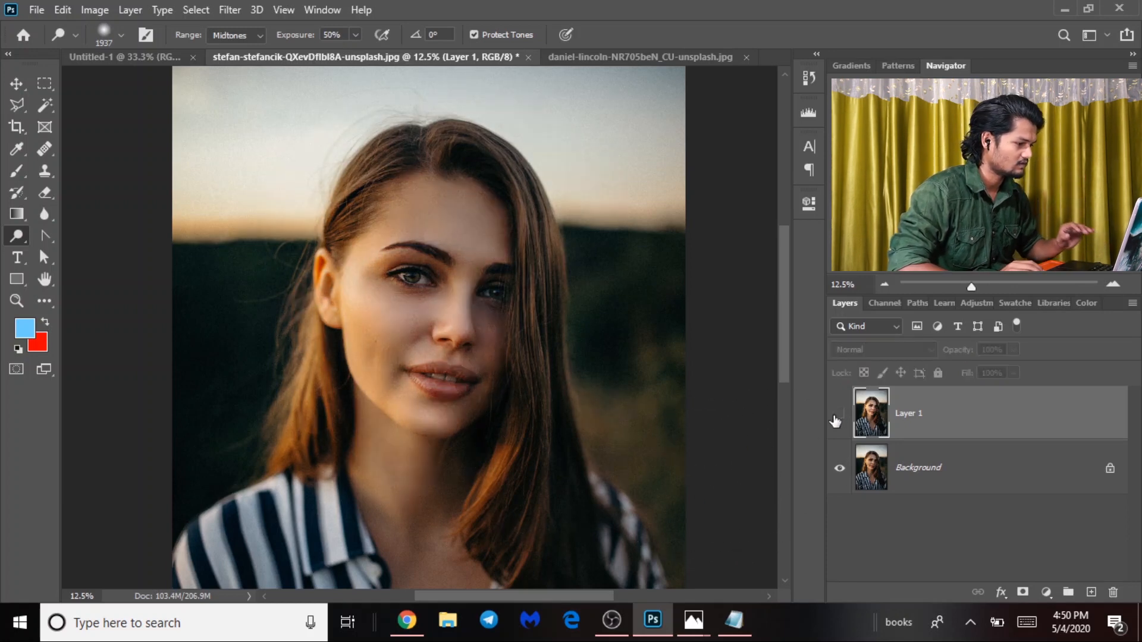
pyautogui.click(836, 418)
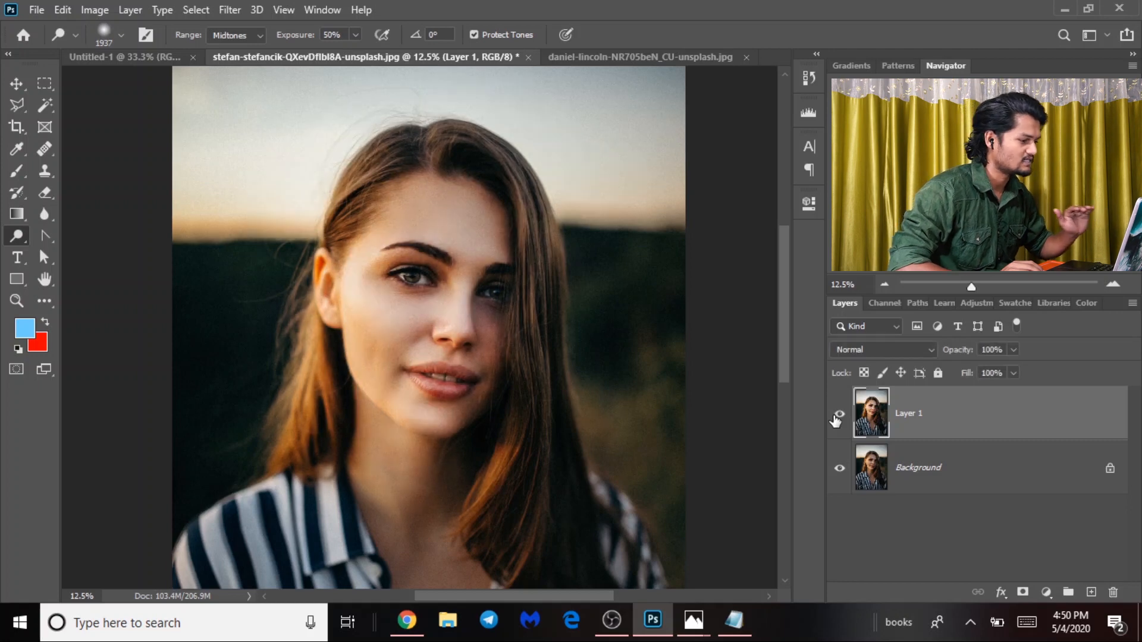
pyautogui.click(835, 418)
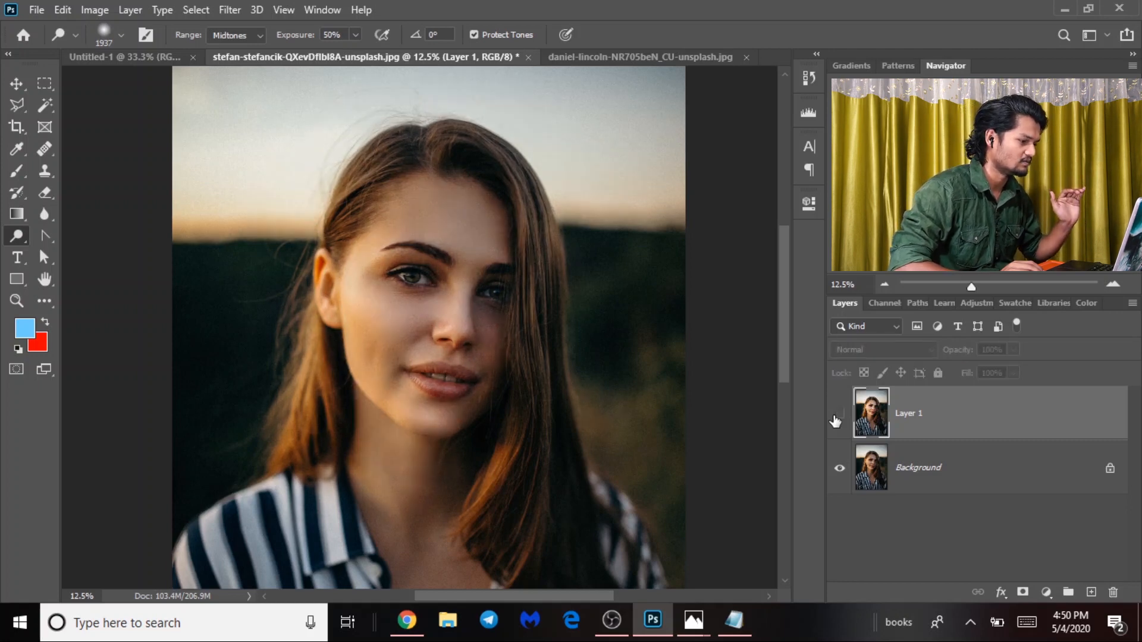
pyautogui.click(835, 418)
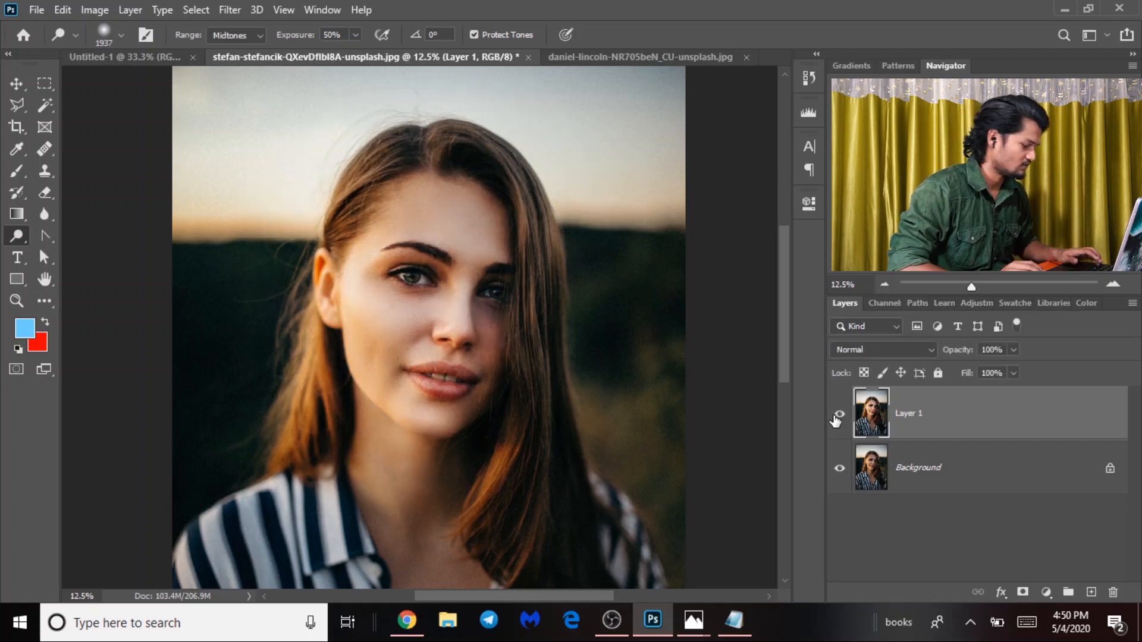
pyautogui.click(836, 418)
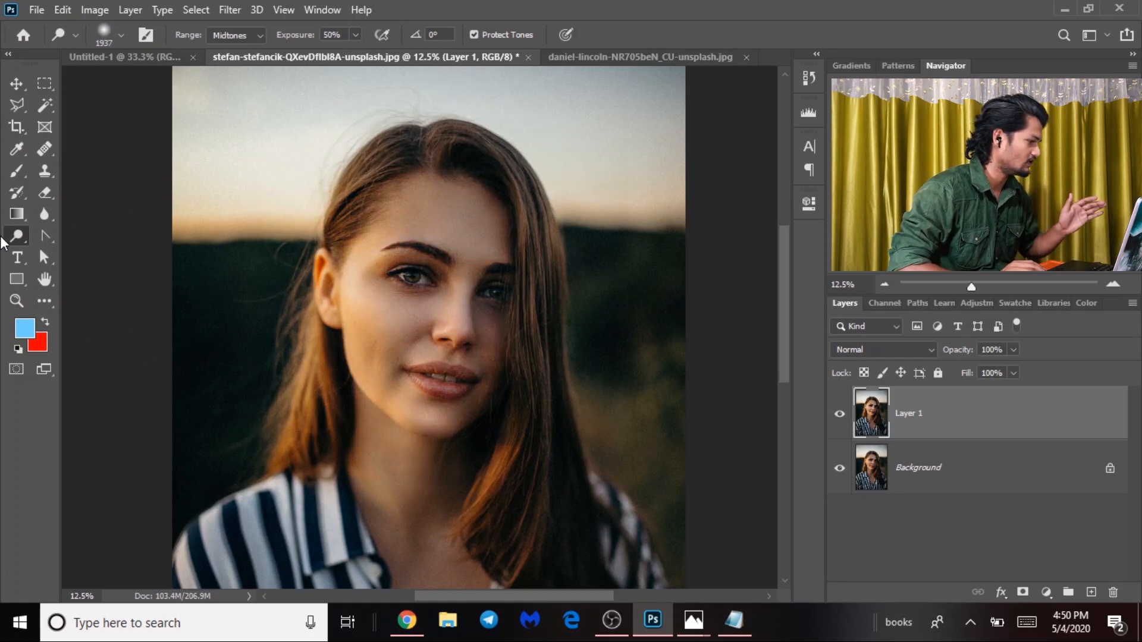
# Switch to the Burn tool, shrink the brush to 1377 px, and darken the cheek and lower face.
pyautogui.rightClick(20, 240)
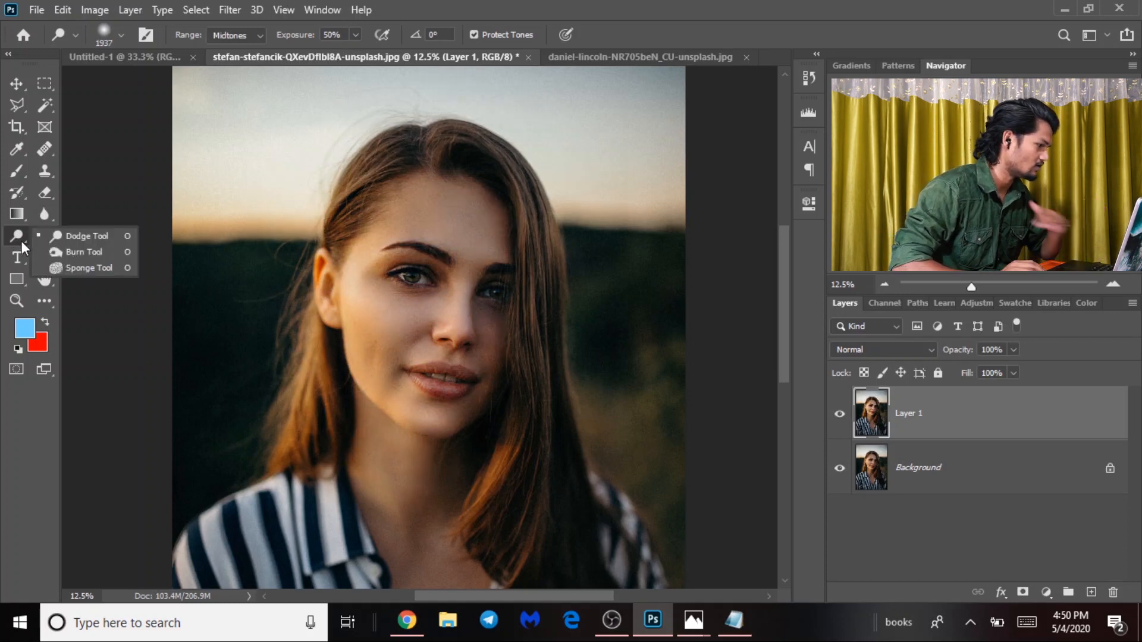
pyautogui.click(76, 252)
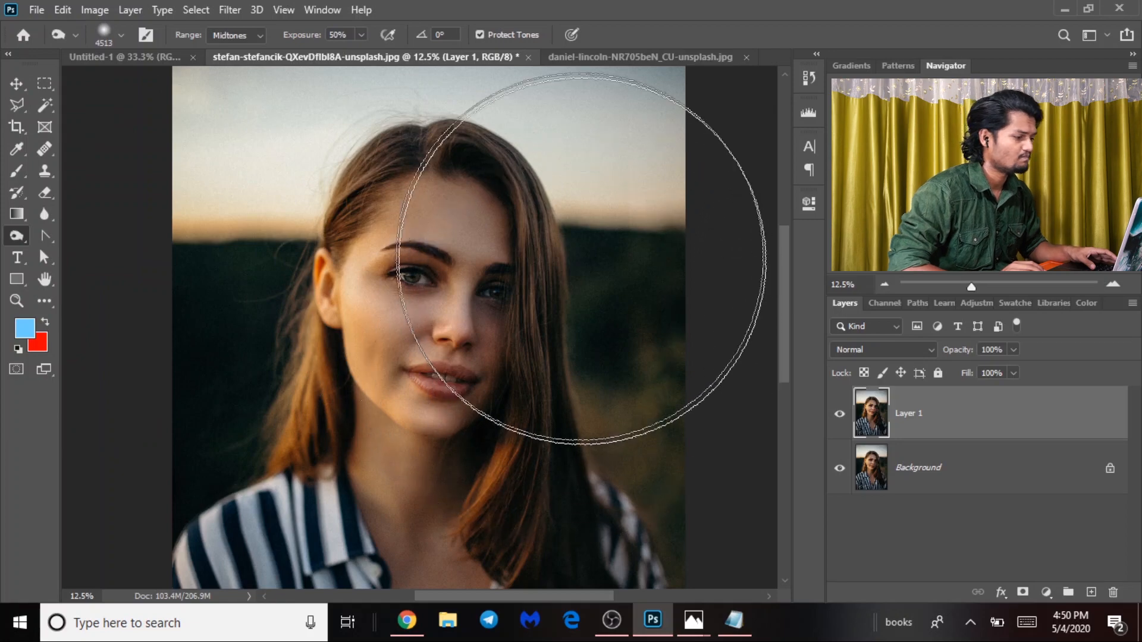
pyautogui.moveTo(507, 324); pyautogui.dragTo(388, 291)
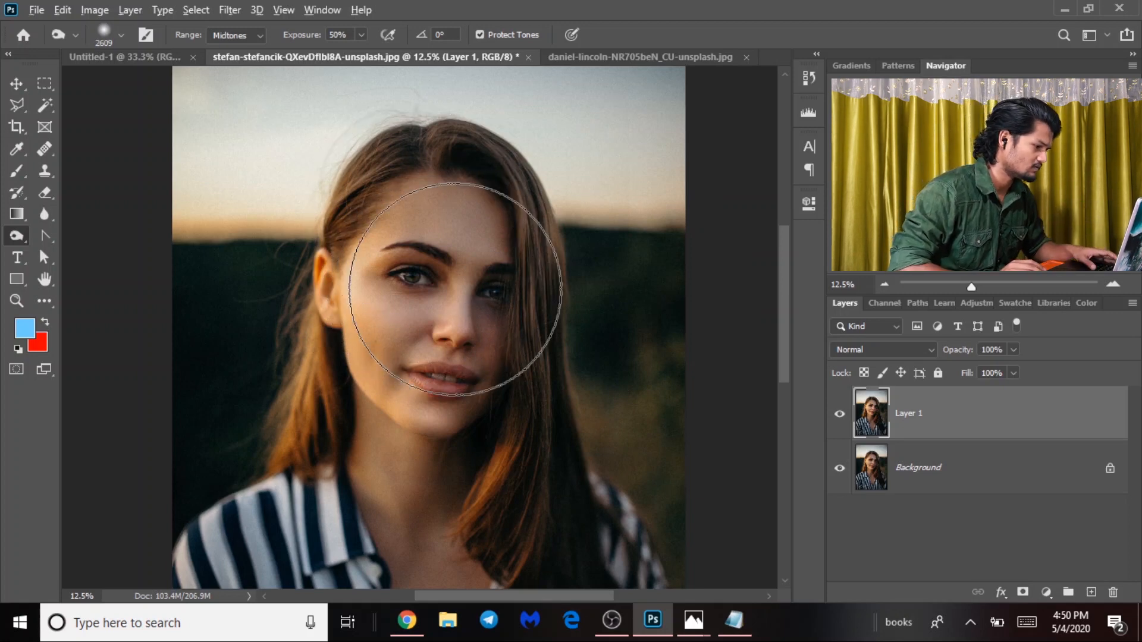
pyautogui.moveTo(459, 303)
pyautogui.mouseDown()
pyautogui.moveTo(410, 286)
pyautogui.moveTo(425, 290)
pyautogui.mouseUp()
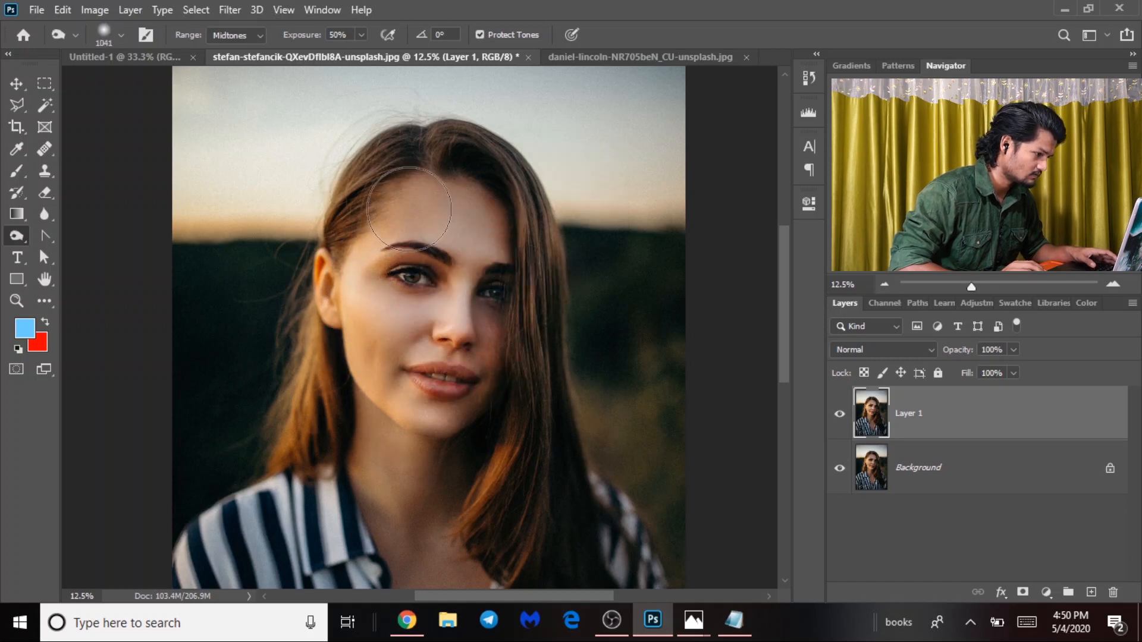
pyautogui.moveTo(369, 330)
pyautogui.mouseDown()
pyautogui.moveTo(353, 237)
pyautogui.moveTo(363, 344)
pyautogui.moveTo(457, 410)
pyautogui.mouseUp()
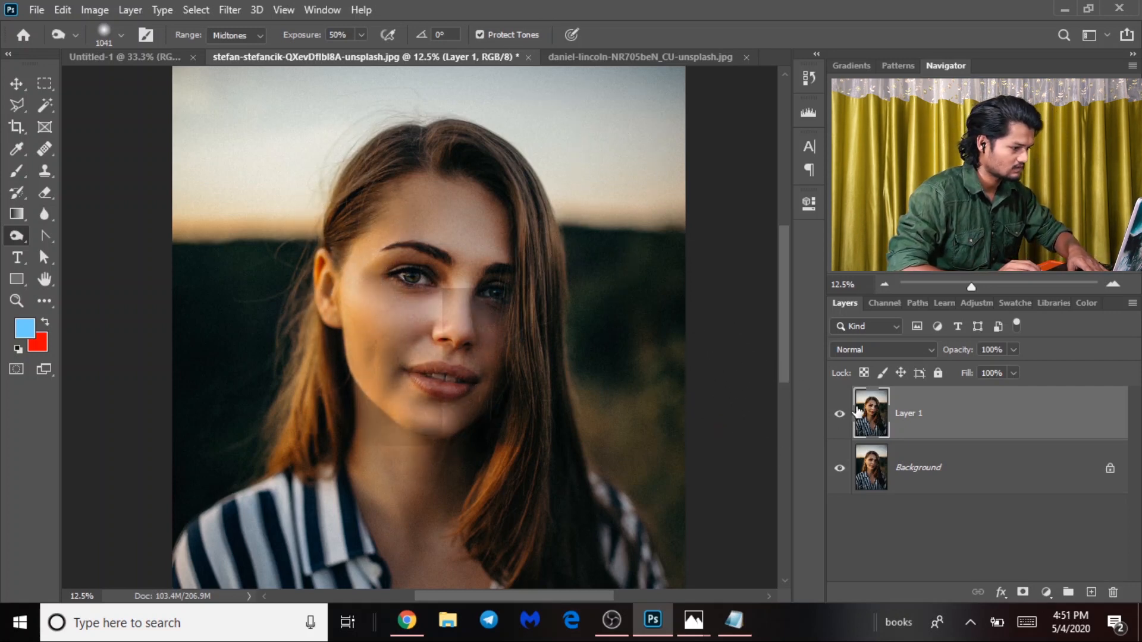
# Toggle Layer 1's visibility several times to compare the retouched face with the original.
pyautogui.hotkey('ctrl', '-')
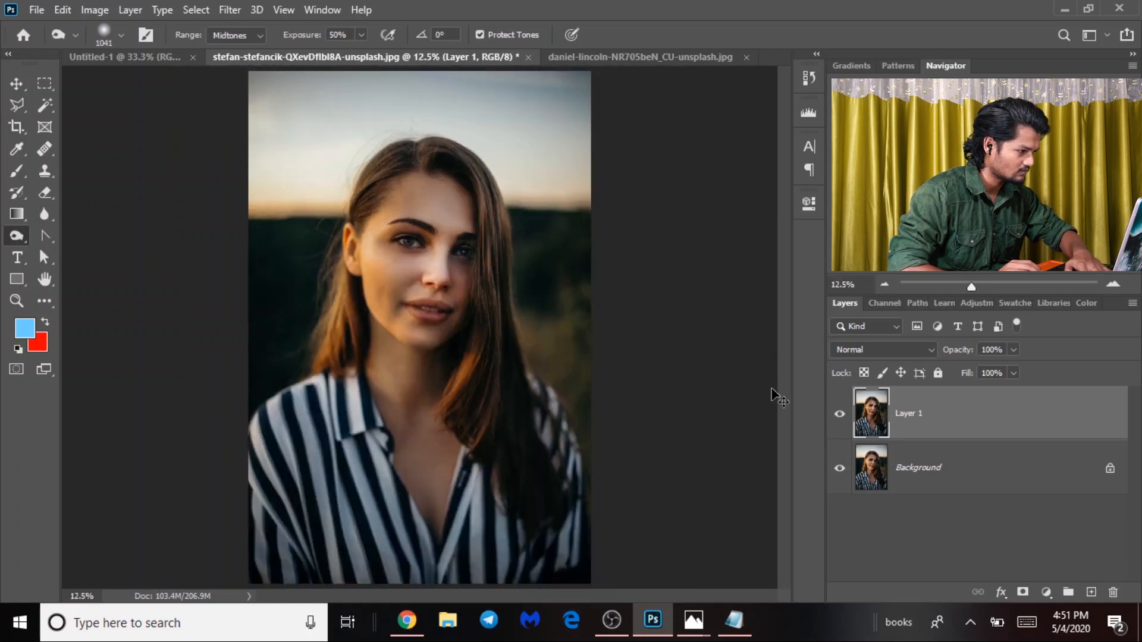
pyautogui.hotkey('ctrl', '+')
pyautogui.click(839, 415)
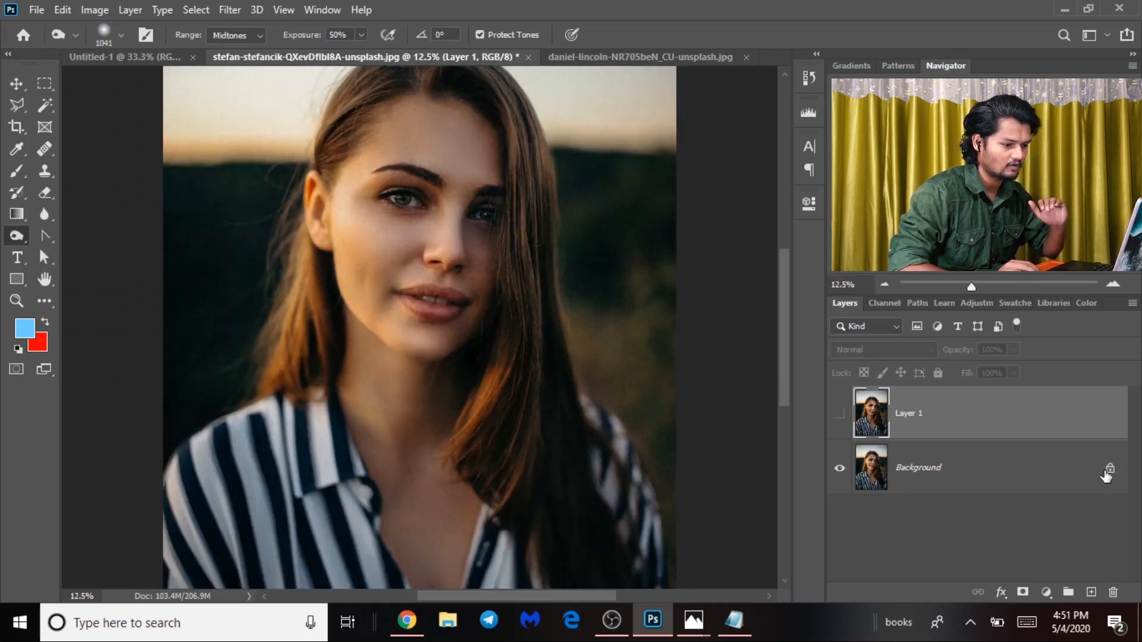
pyautogui.click(839, 415)
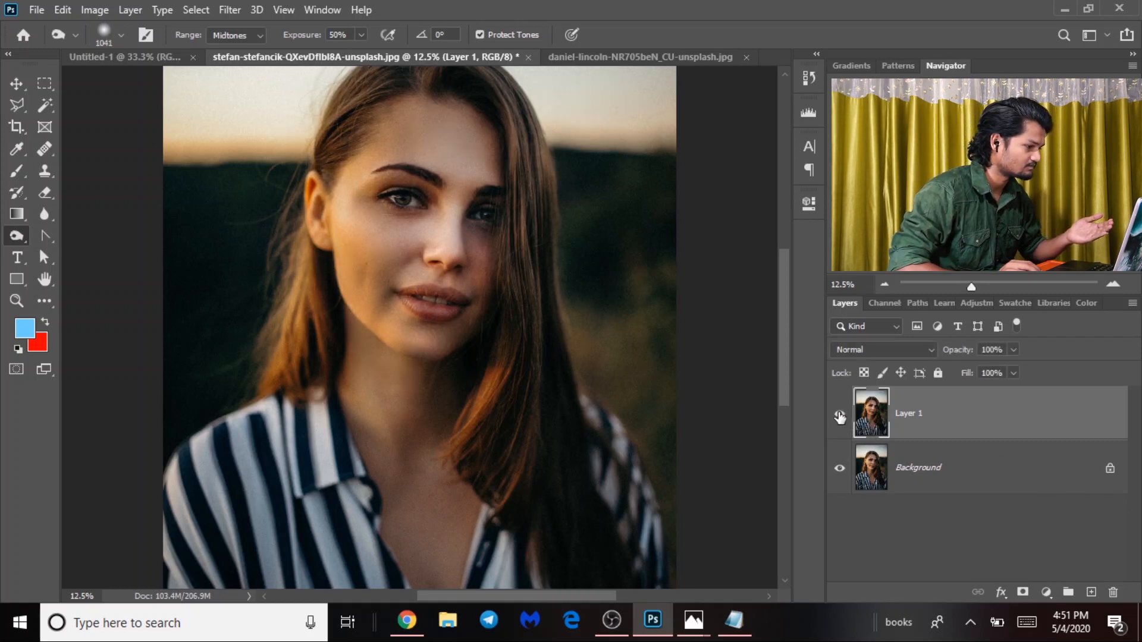
pyautogui.click(839, 414)
pyautogui.click(839, 414)
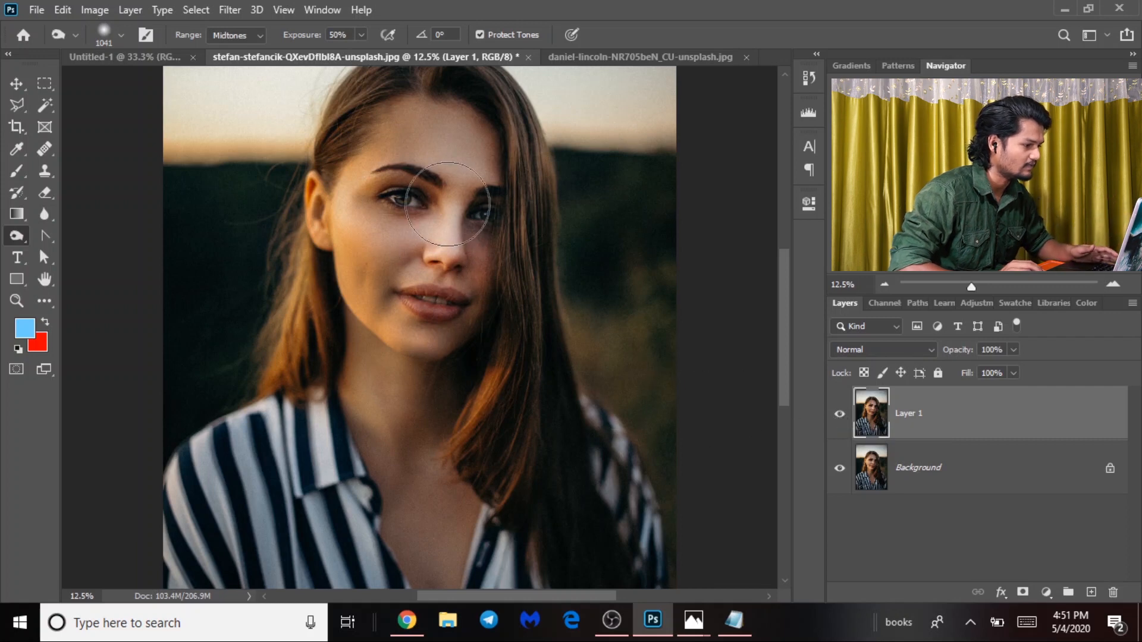
pyautogui.click(839, 419)
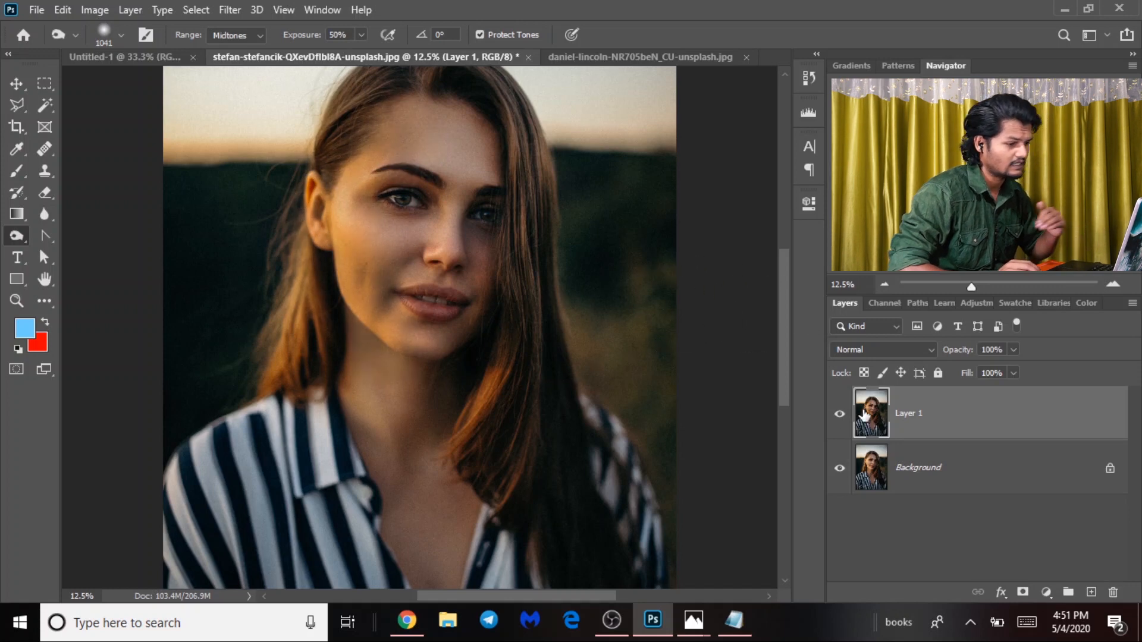
# After a final before/after check, merge Layer 1 down and duplicate the Background as a new layer.
pyautogui.click(838, 416)
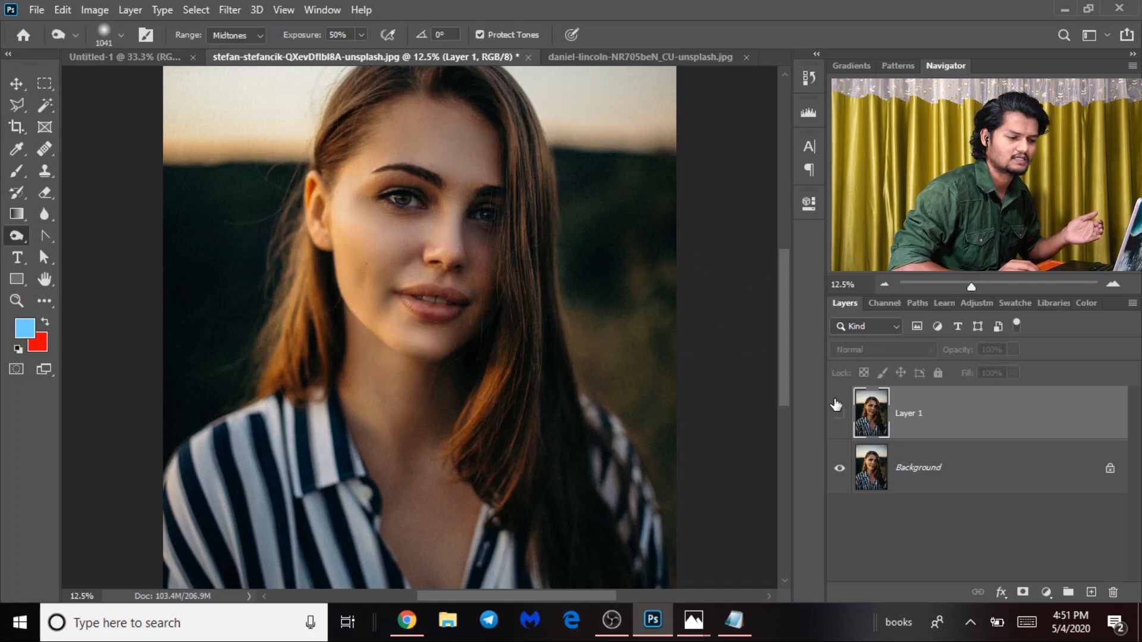
pyautogui.click(839, 414)
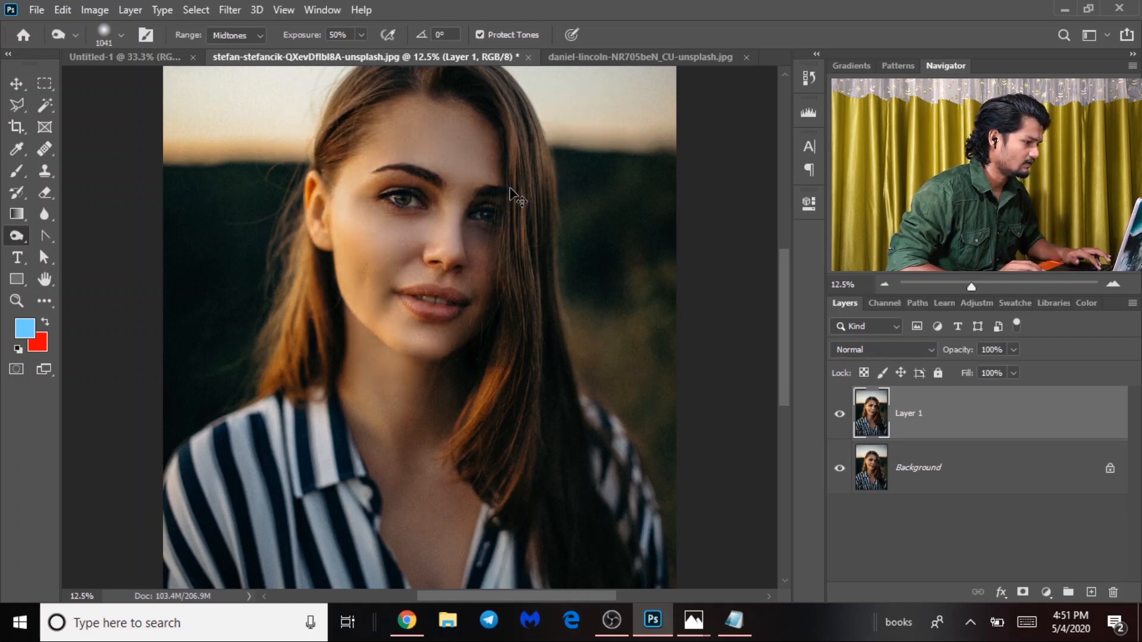
pyautogui.hotkey('ctrl', 'e')
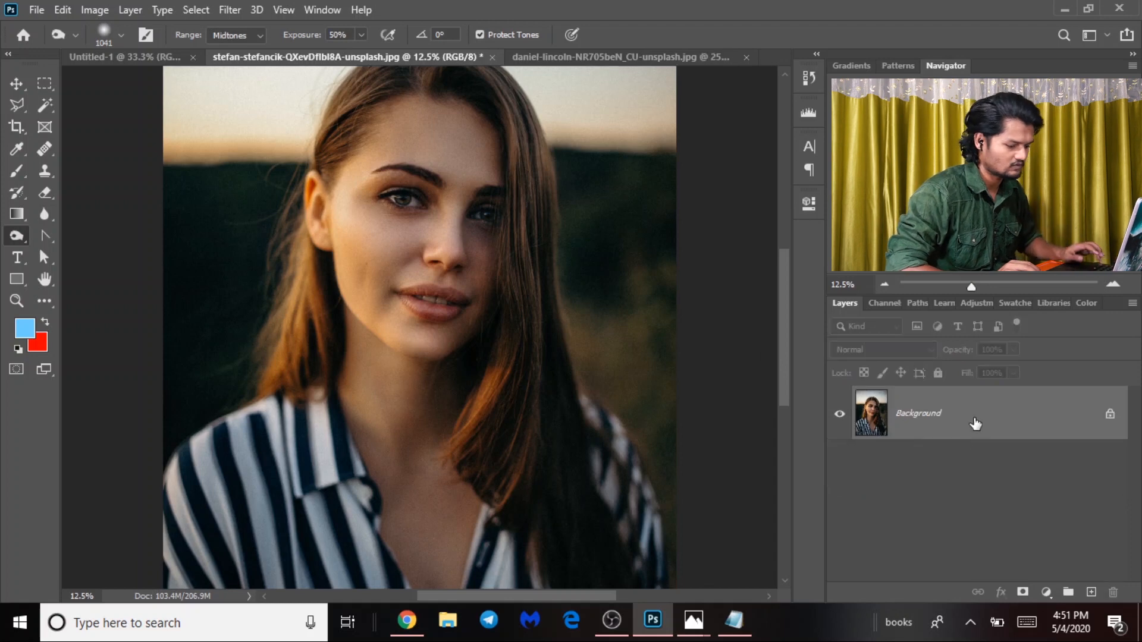
pyautogui.hotkey('ctrl', 'j')
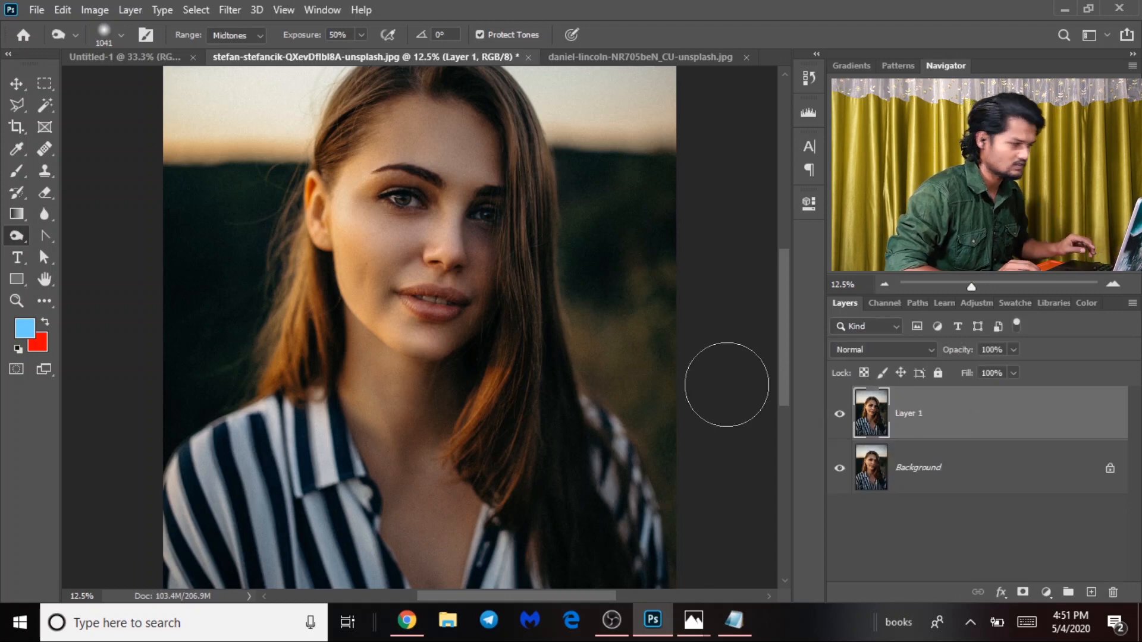
# Switch to the Sponge tool in Saturate mode and zoom in on the face.
pyautogui.rightClick(27, 237)
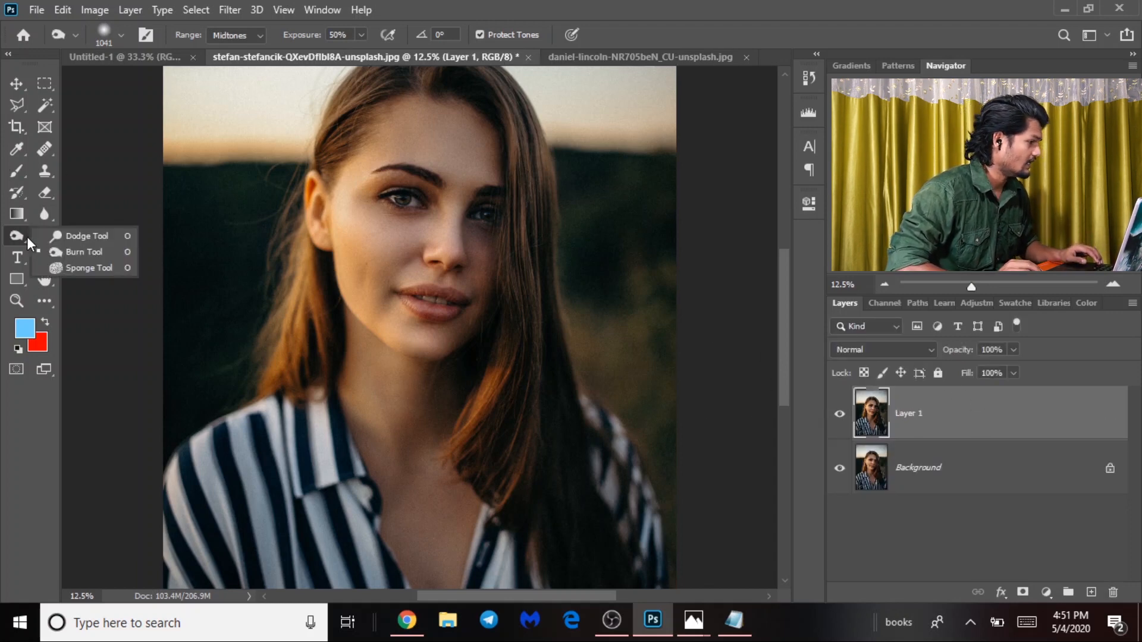
pyautogui.click(103, 270)
pyautogui.moveTo(378, 291); pyautogui.dragTo(468, 330)
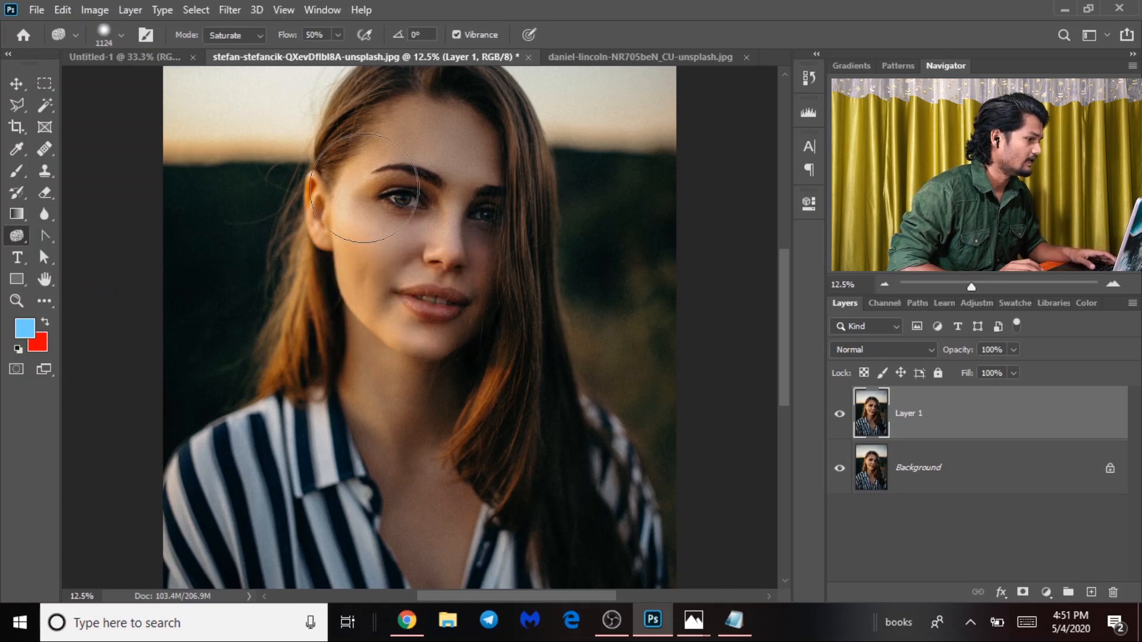
pyautogui.click(232, 34)
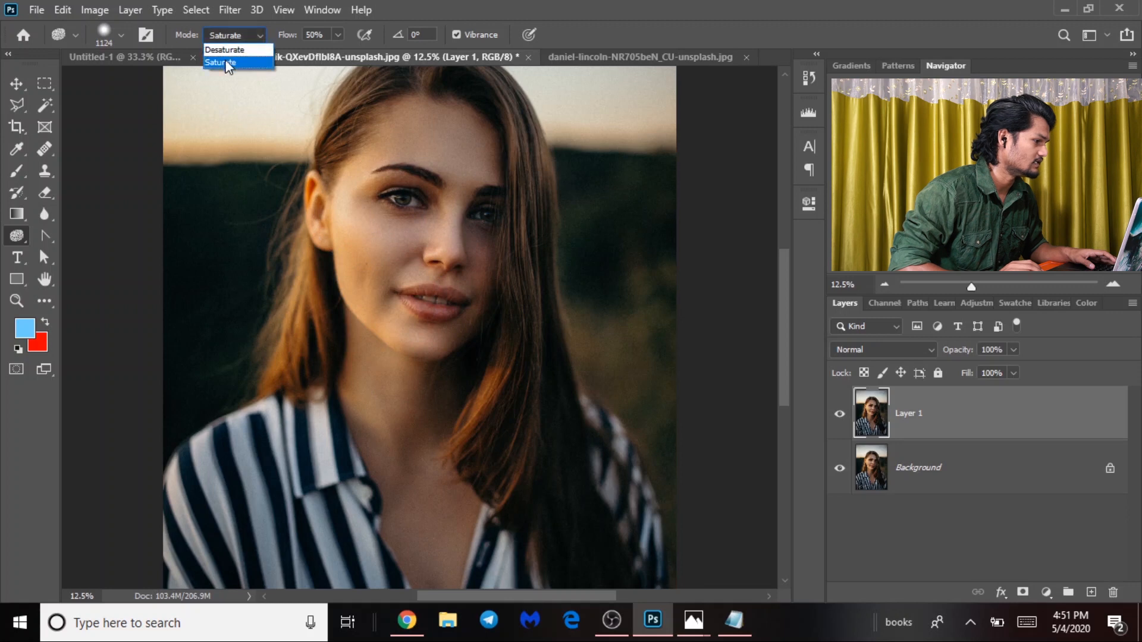
pyautogui.click(335, 39)
pyautogui.moveTo(431, 269)
pyautogui.mouseDown()
pyautogui.moveTo(451, 273)
pyautogui.moveTo(448, 332)
pyautogui.mouseUp()
pyautogui.hotkey('ctrl', '+')
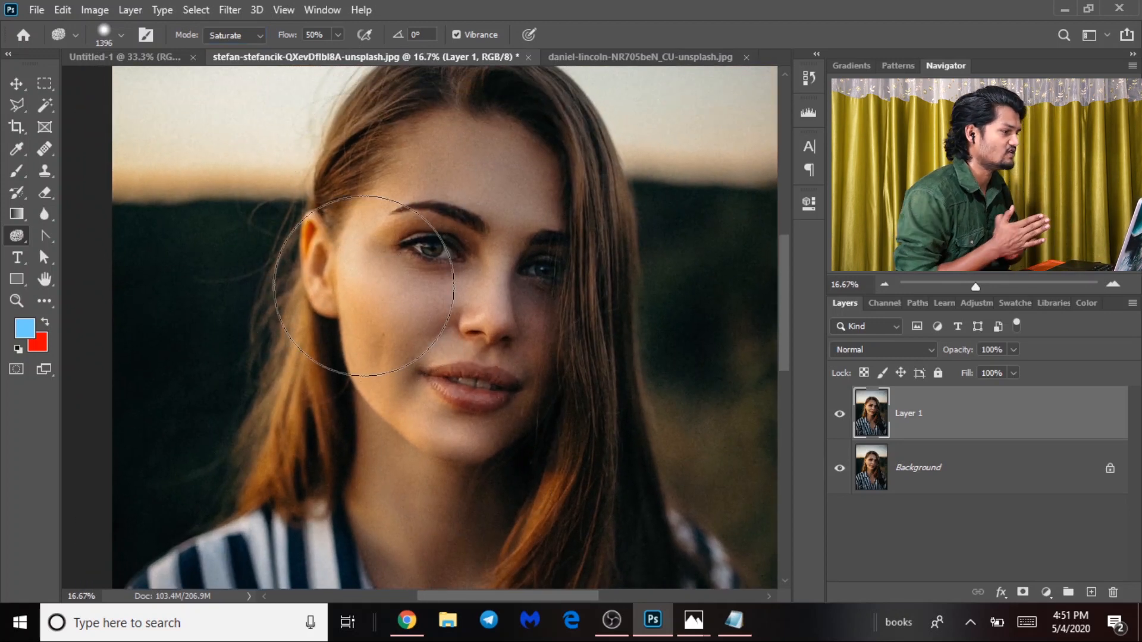
# Set the sponge to 24% flow with a soft 712 px brush at 0% hardness.
pyautogui.moveTo(377, 235); pyautogui.dragTo(334, 224)
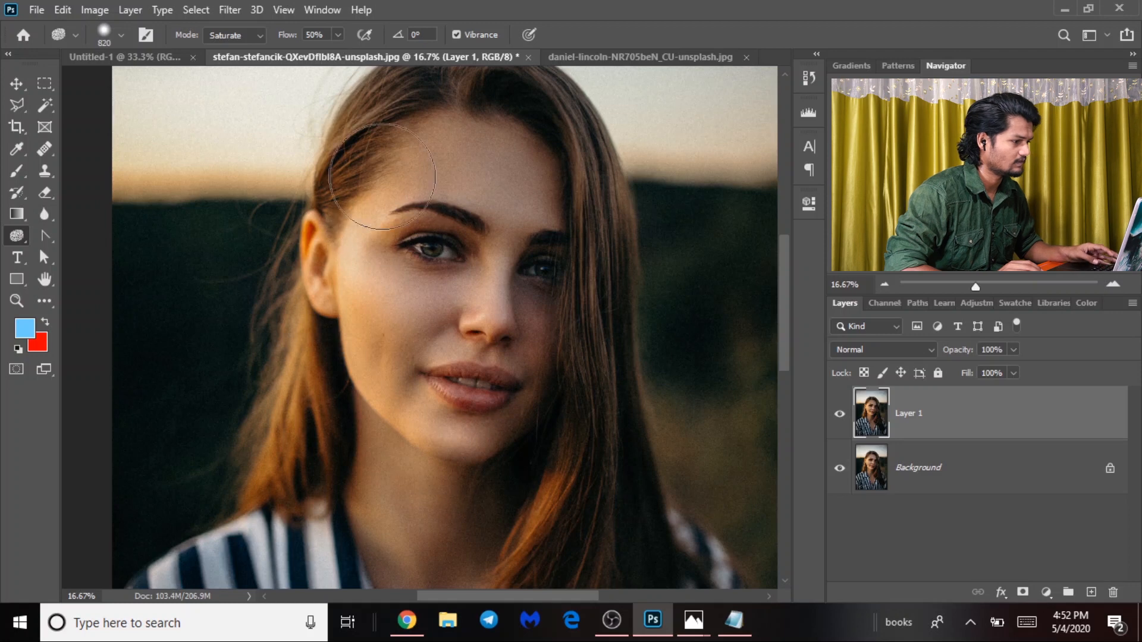
pyautogui.moveTo(287, 34); pyautogui.dragTo(265, 45)
pyautogui.moveTo(383, 170)
pyautogui.mouseDown()
pyautogui.moveTo(365, 168)
pyautogui.moveTo(383, 101)
pyautogui.mouseUp()
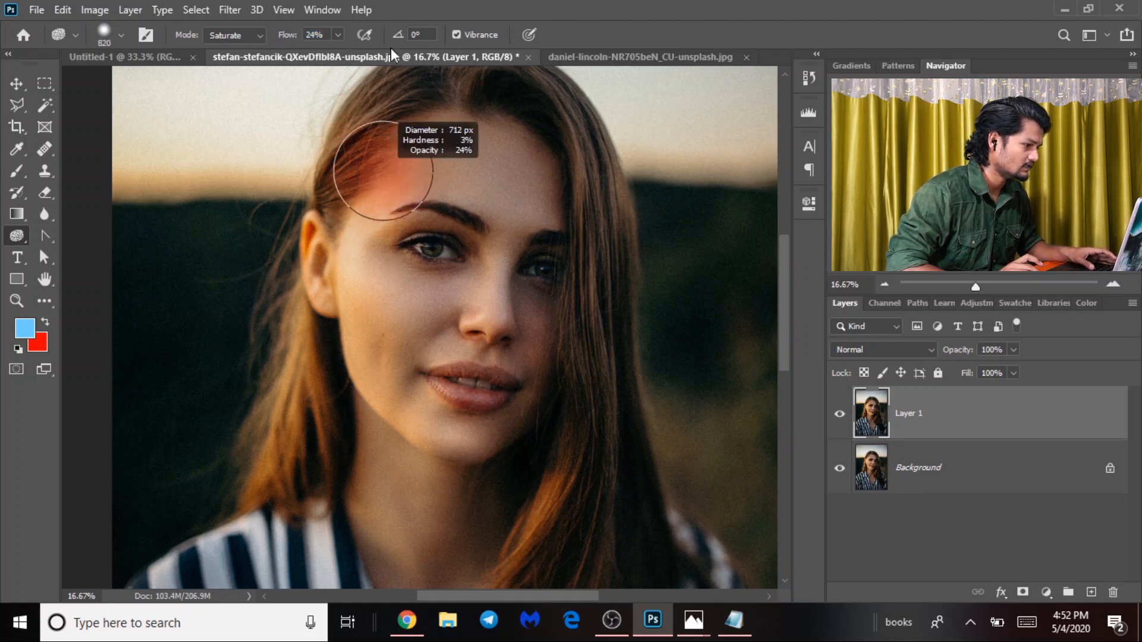
pyautogui.moveTo(391, 47); pyautogui.dragTo(390, 41)
pyautogui.moveTo(384, 231); pyautogui.dragTo(391, 98)
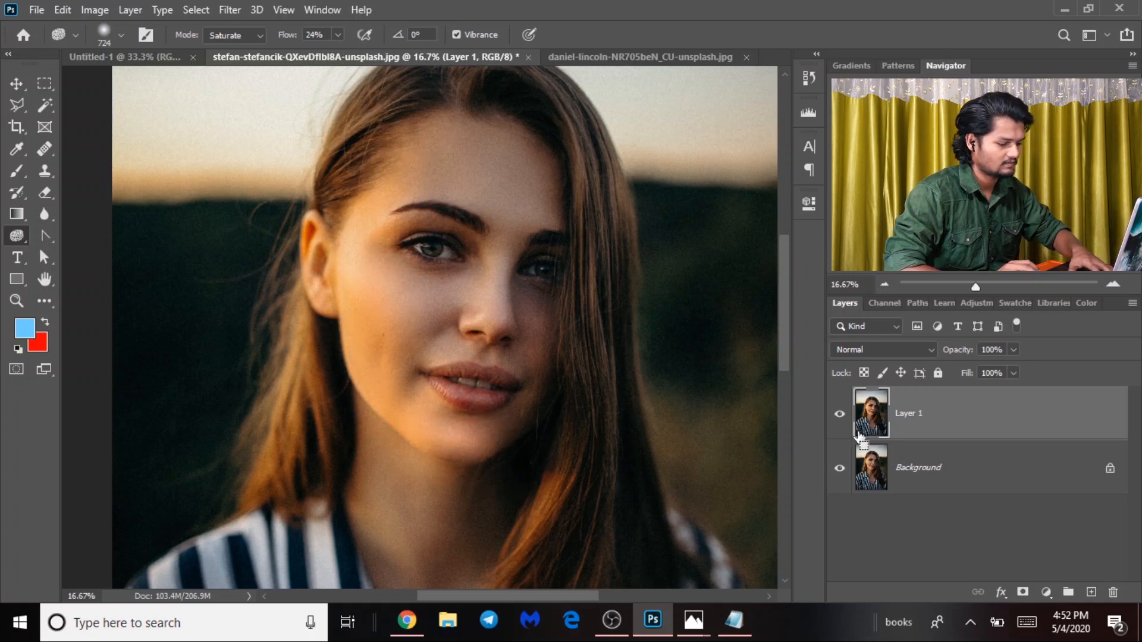
# Toggle Layer 1 to compare the saturated face with the original.
pyautogui.hotkey('ctrl', '-')
pyautogui.click(840, 418)
pyautogui.click(840, 416)
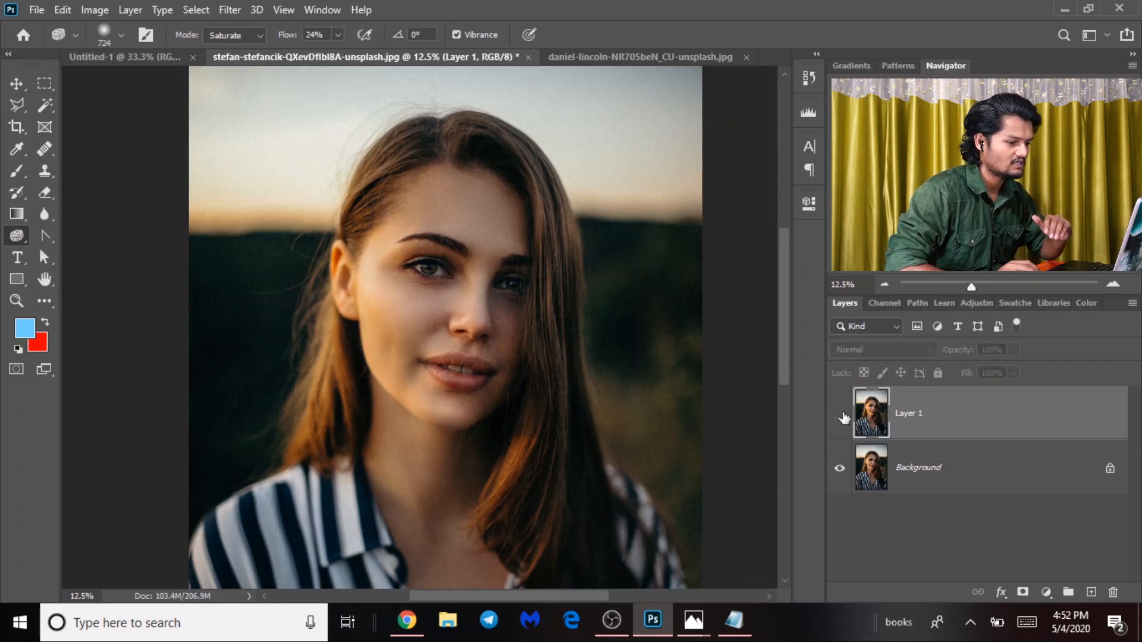
pyautogui.click(840, 417)
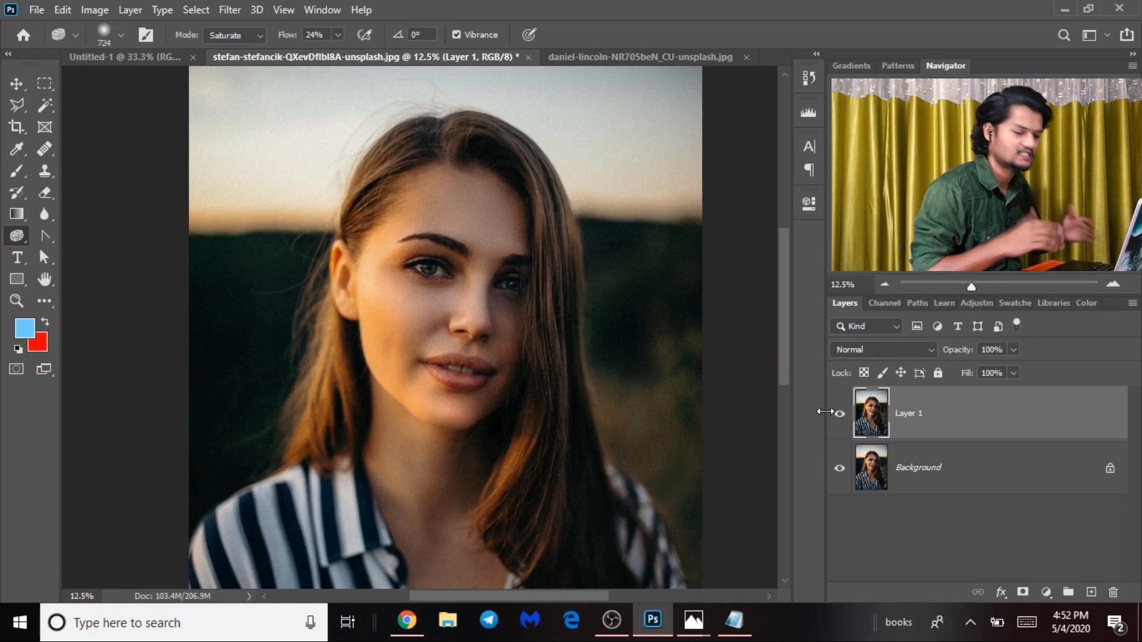
# Delete the saturated Layer 1, duplicate the Background as a new Layer 1, and recentre the face.
pyautogui.press('Delete')
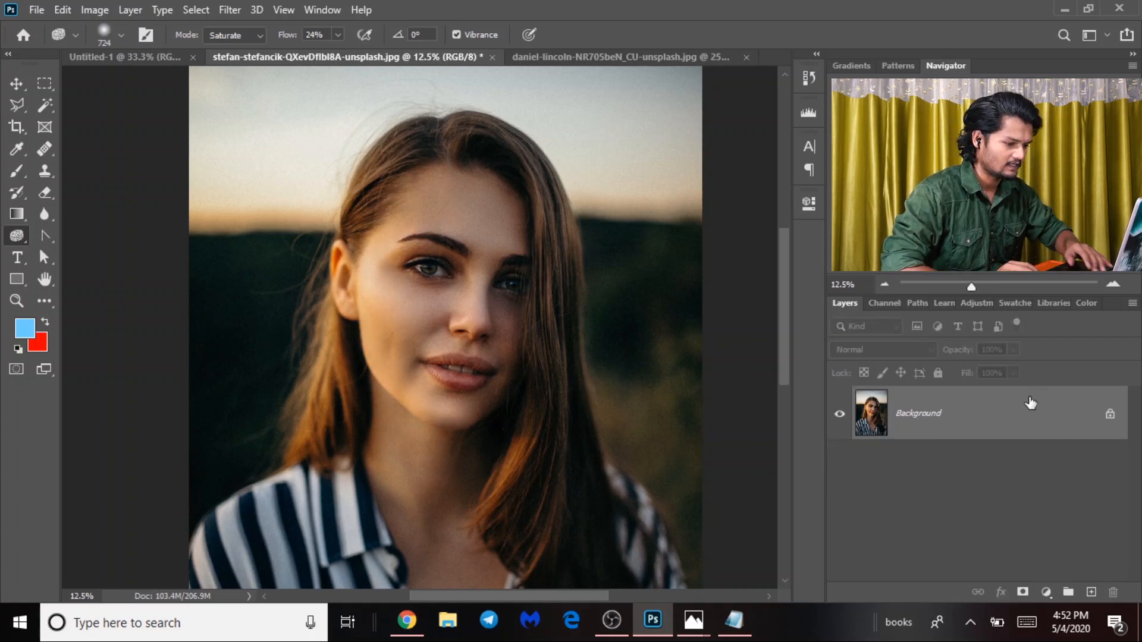
pyautogui.hotkey('ctrl', '+')
pyautogui.hotkey('ctrl', '-')
pyautogui.hotkey('ctrl', '-')
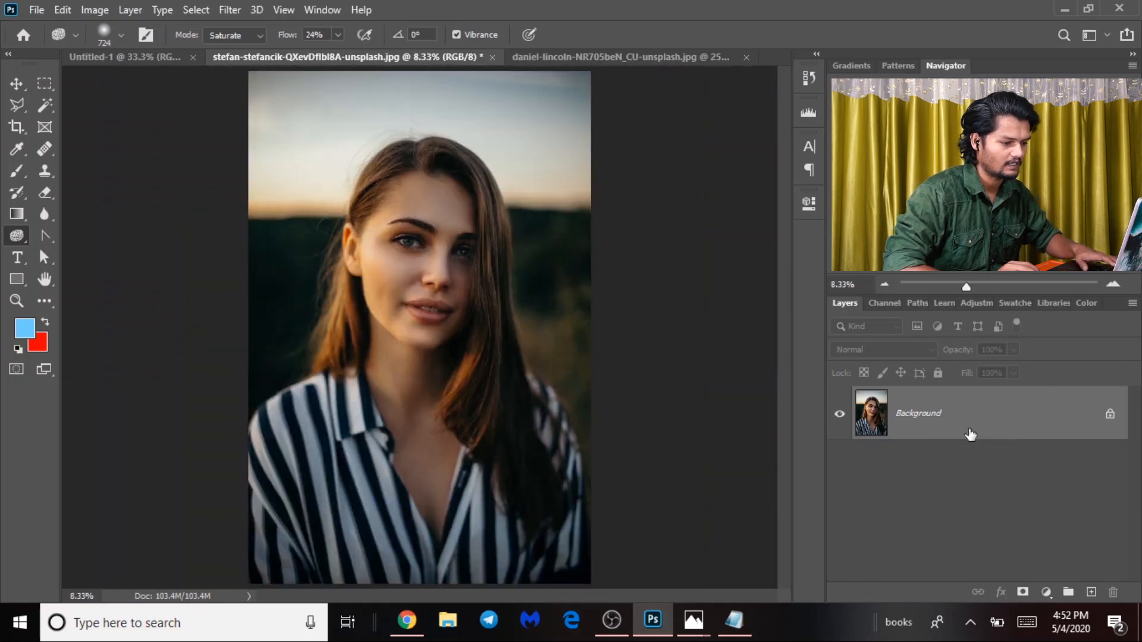
pyautogui.hotkey('ctrl', 'j')
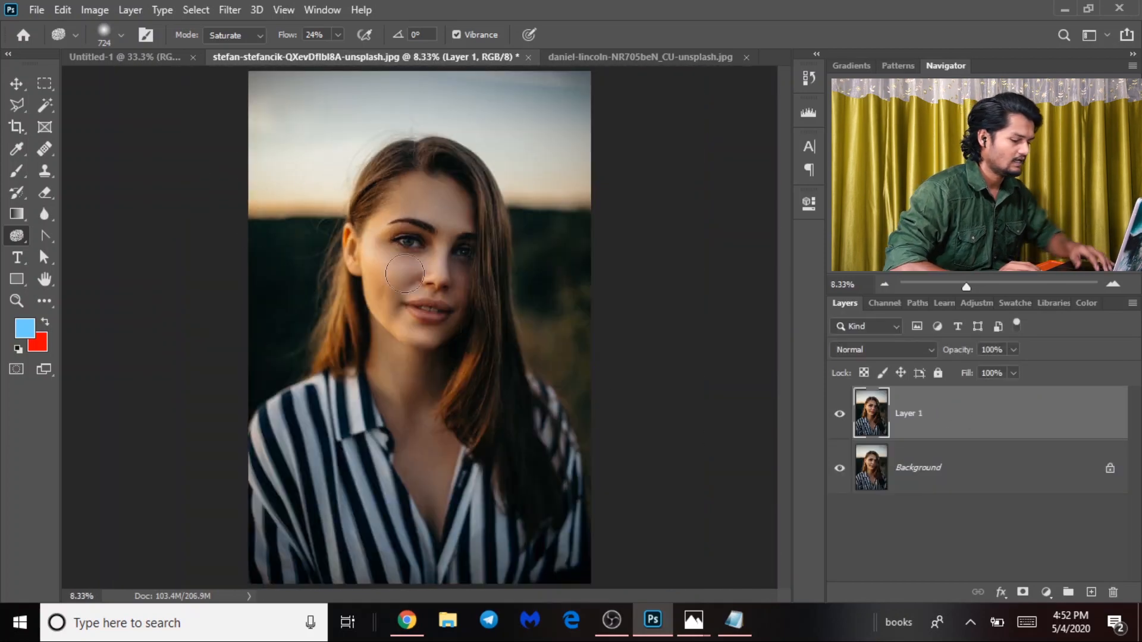
pyautogui.hotkey('ctrl', '+')
pyautogui.moveTo(543, 148); pyautogui.dragTo(569, 261)
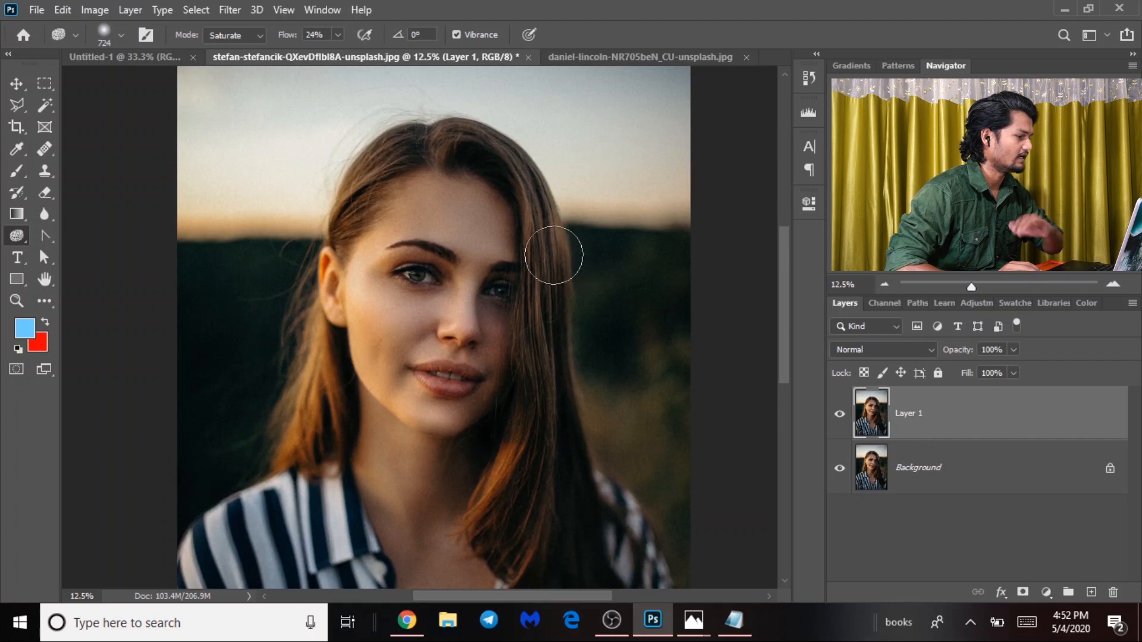
# Switch to the Dodge tool, enlarge the brush to 3969 px, and dodge the whole face twice.
pyautogui.rightClick(17, 238)
pyautogui.click(86, 236)
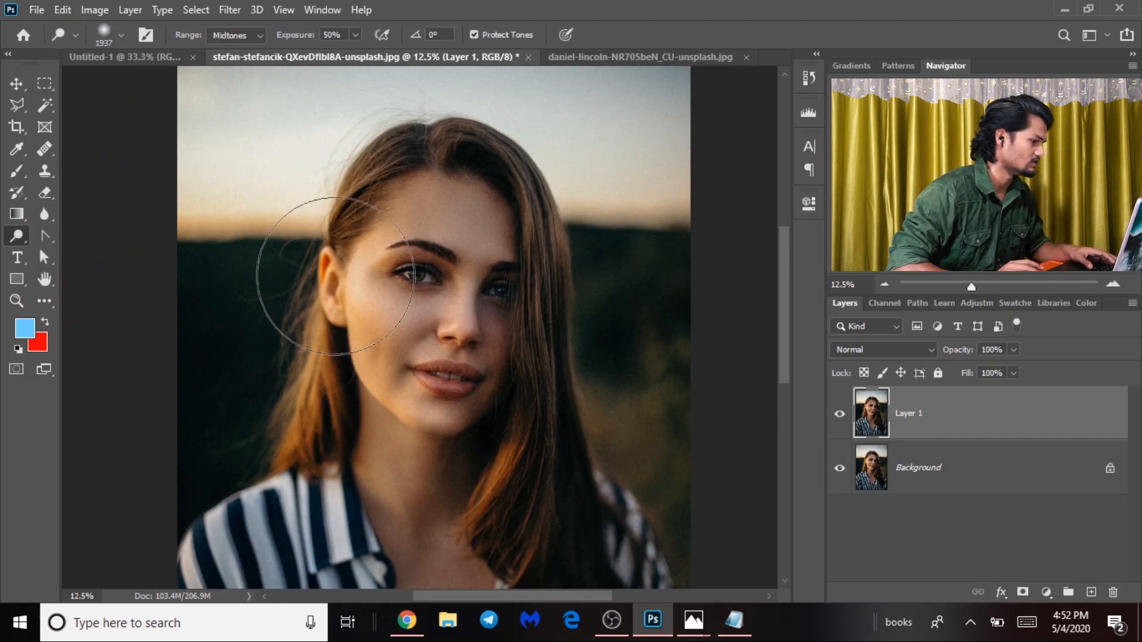
pyautogui.moveTo(392, 267)
pyautogui.mouseDown()
pyautogui.moveTo(457, 313)
pyautogui.moveTo(459, 333)
pyautogui.moveTo(537, 366)
pyautogui.mouseUp()
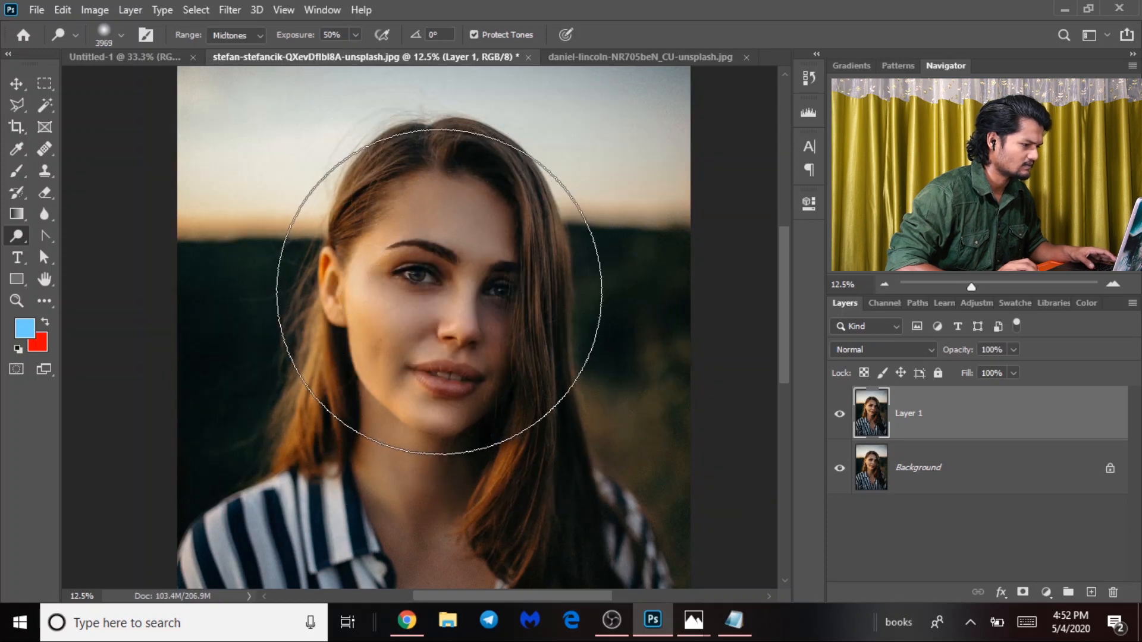
pyautogui.click(438, 291)
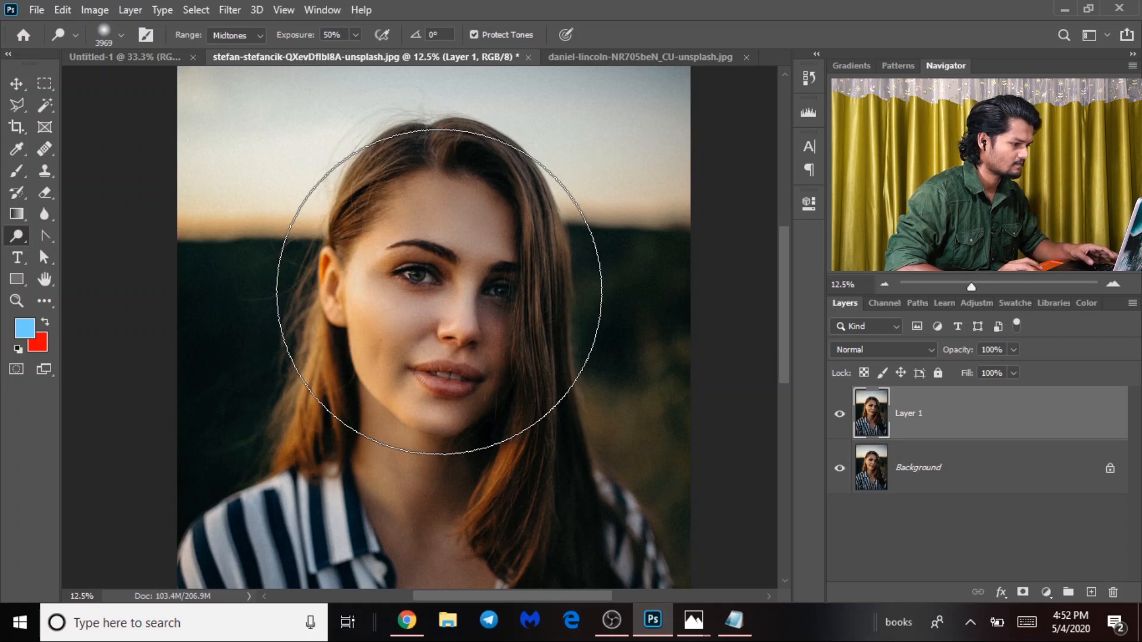
pyautogui.click(440, 296)
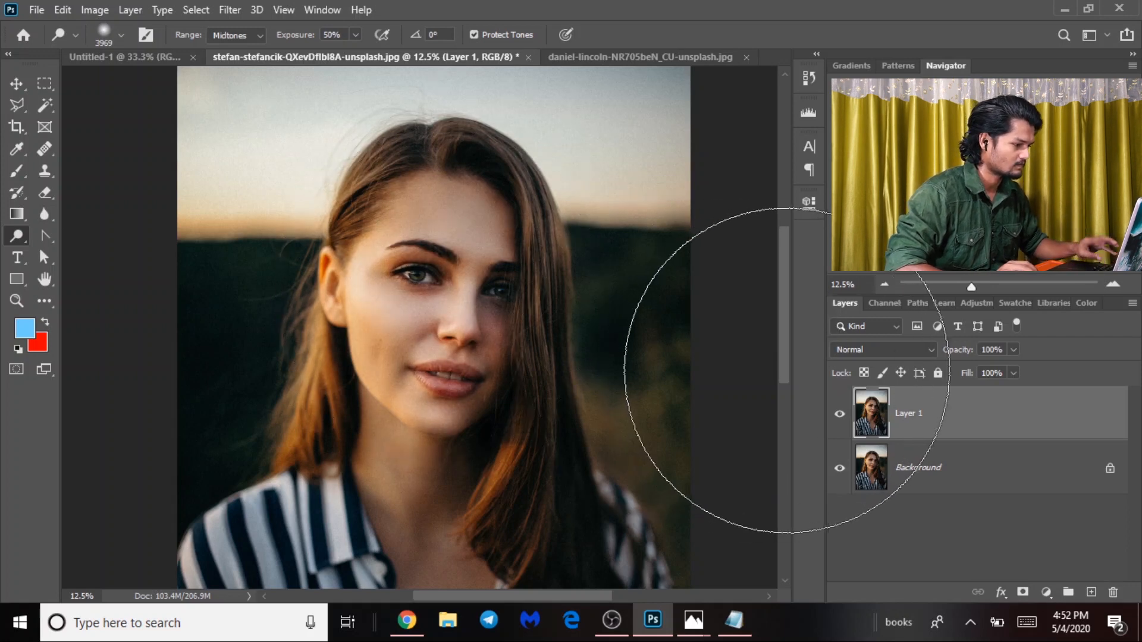
pyautogui.press('z')
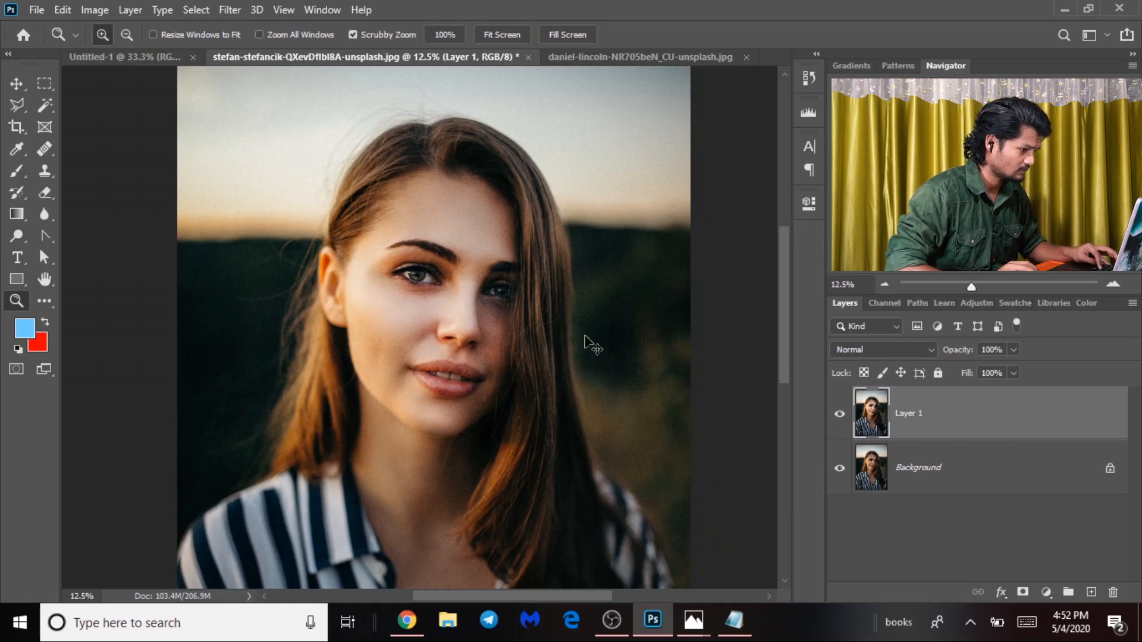
pyautogui.press('v')
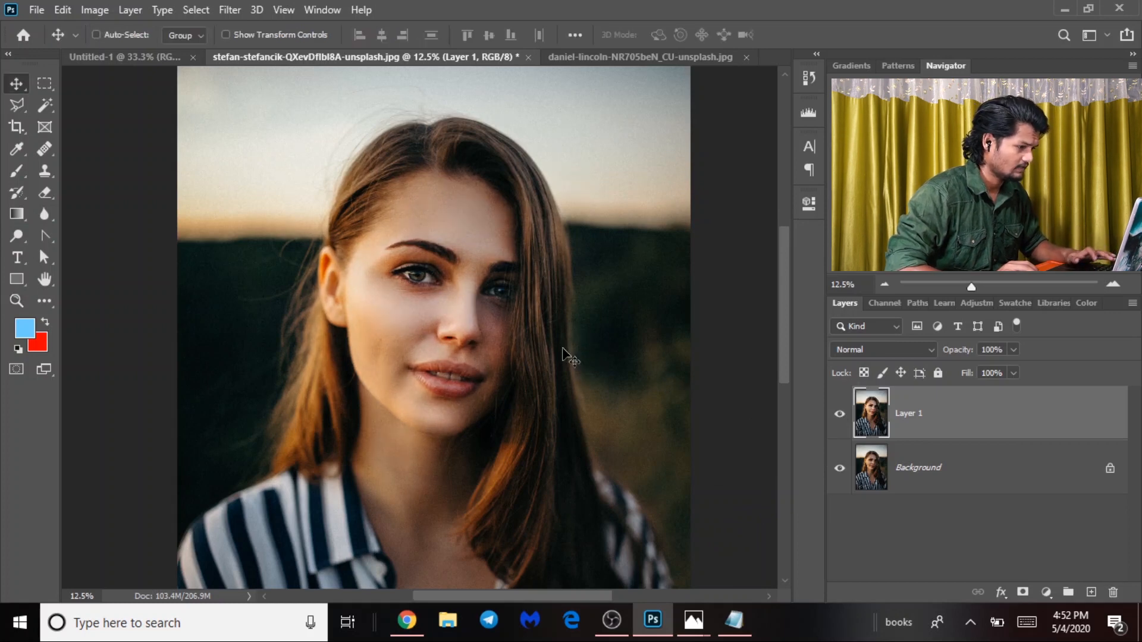
pyautogui.click(842, 416)
pyautogui.click(840, 414)
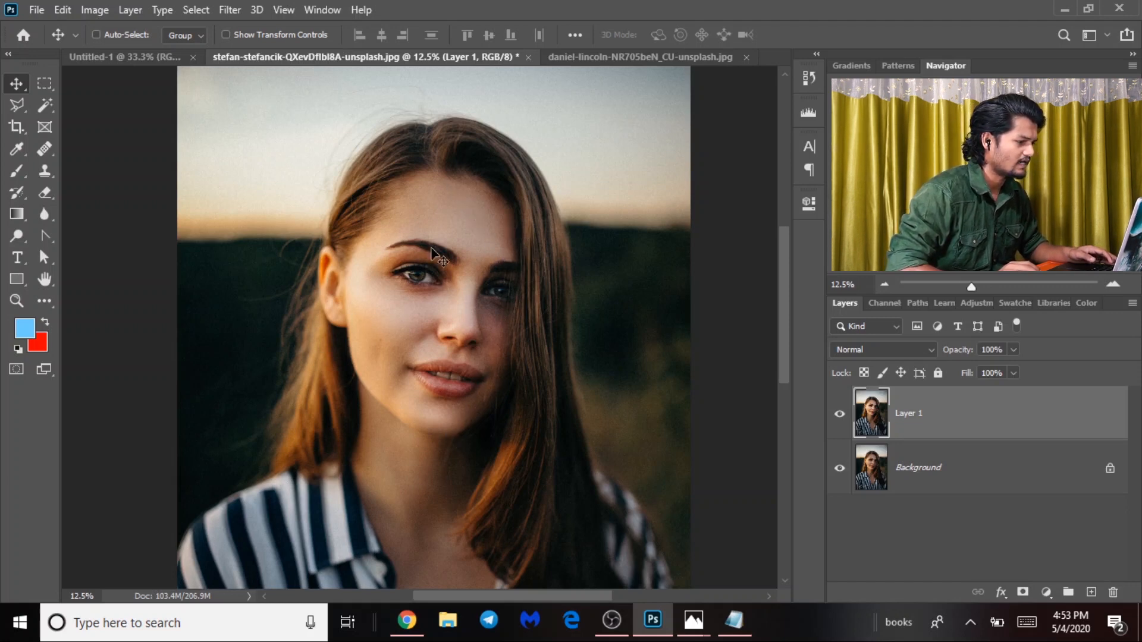
pyautogui.hotkey('ctrl', 'z')
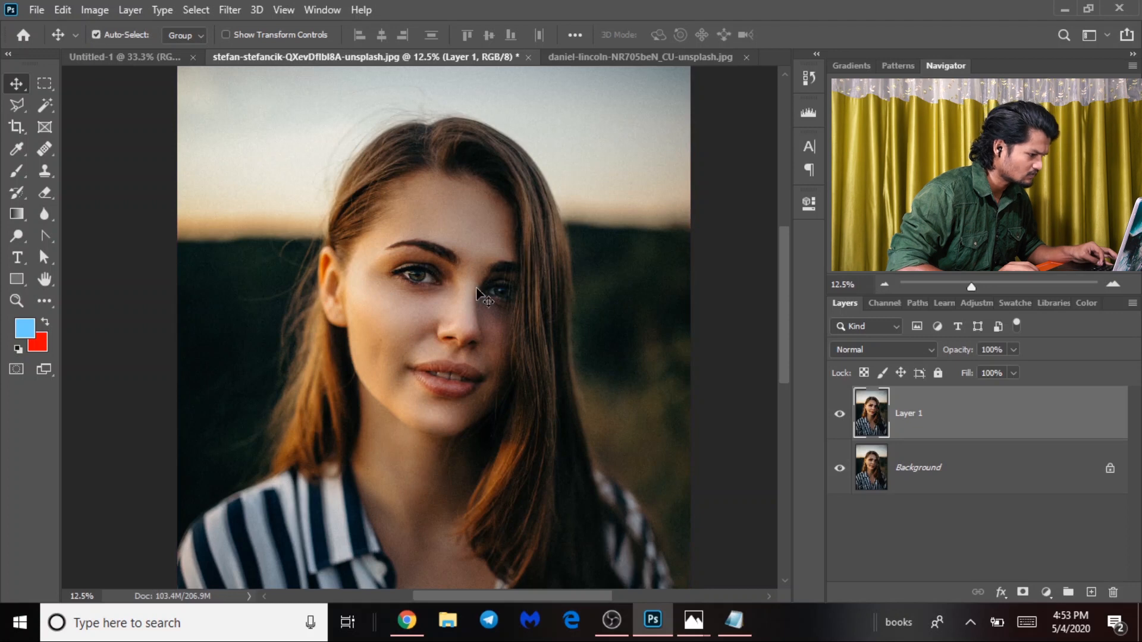
pyautogui.click(840, 415)
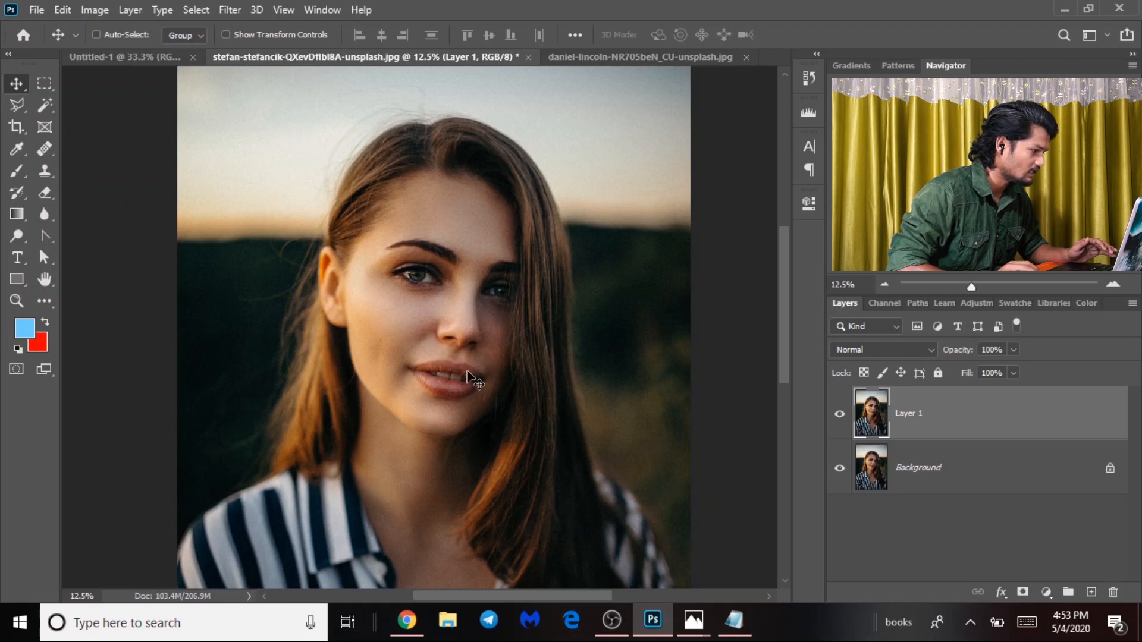
pyautogui.click(16, 235)
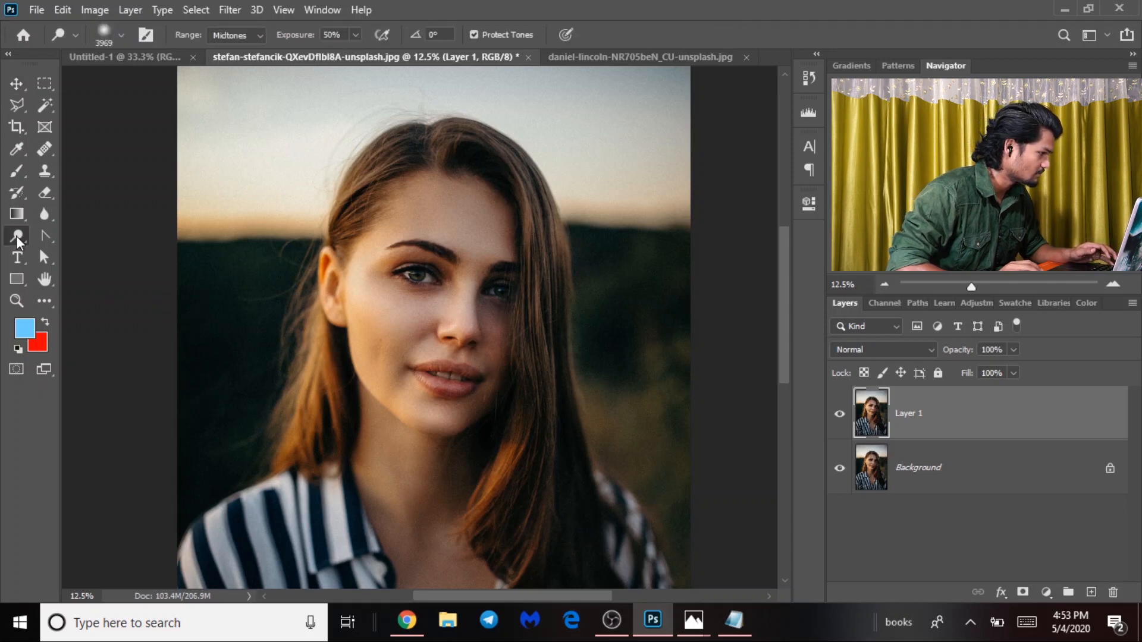
# Shrink the dodge brush to 929 px and lighten the forehead, cheek, chin and mouth.
pyautogui.rightClick(16, 235)
pyautogui.click(120, 241)
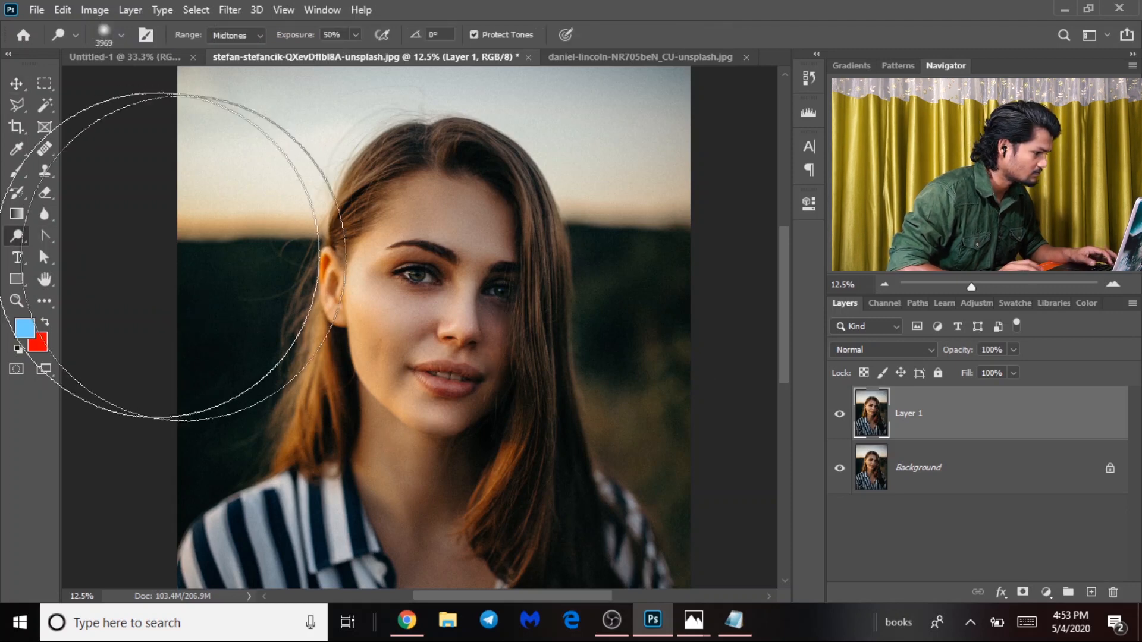
pyautogui.moveTo(498, 320); pyautogui.dragTo(324, 278)
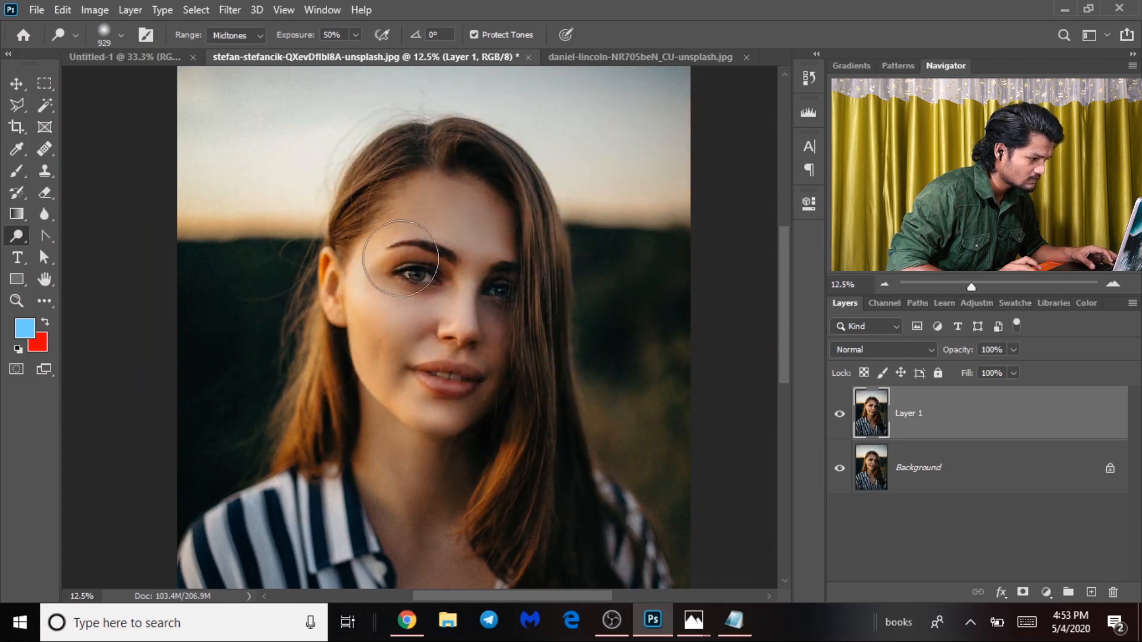
pyautogui.moveTo(496, 227)
pyautogui.mouseDown()
pyautogui.moveTo(500, 323)
pyautogui.moveTo(485, 369)
pyautogui.moveTo(448, 423)
pyautogui.moveTo(412, 439)
pyautogui.mouseUp()
pyautogui.moveTo(514, 326)
pyautogui.mouseDown()
pyautogui.moveTo(441, 434)
pyautogui.moveTo(430, 432)
pyautogui.moveTo(470, 356)
pyautogui.moveTo(458, 324)
pyautogui.moveTo(501, 397)
pyautogui.moveTo(418, 442)
pyautogui.moveTo(441, 345)
pyautogui.moveTo(429, 334)
pyautogui.moveTo(415, 362)
pyautogui.moveTo(414, 351)
pyautogui.moveTo(498, 450)
pyautogui.mouseUp()
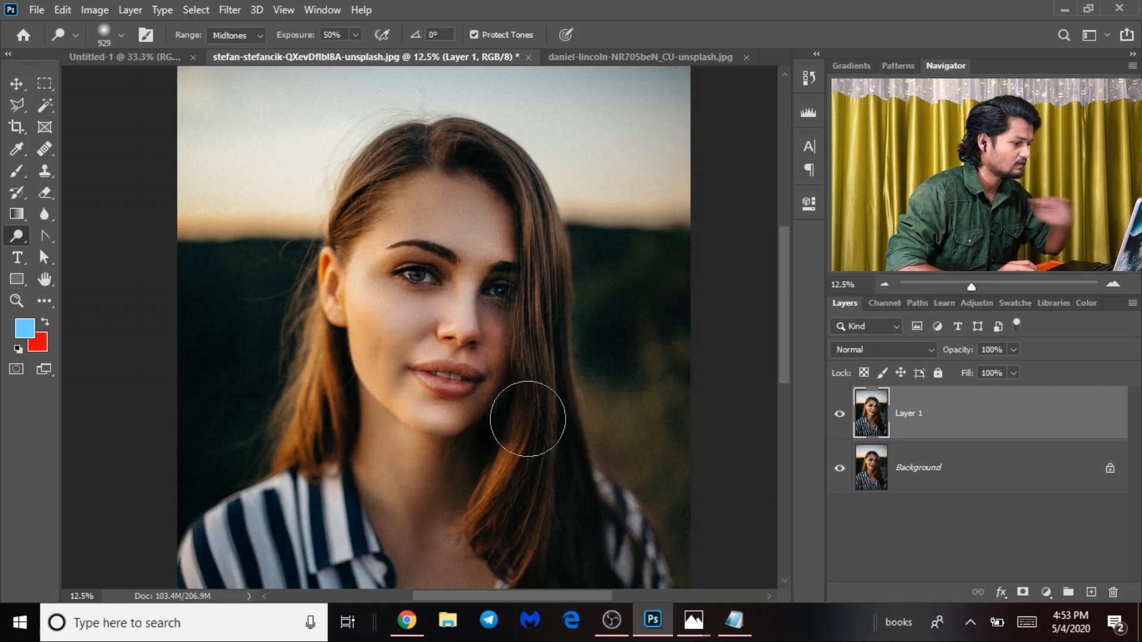
pyautogui.rightClick(15, 237)
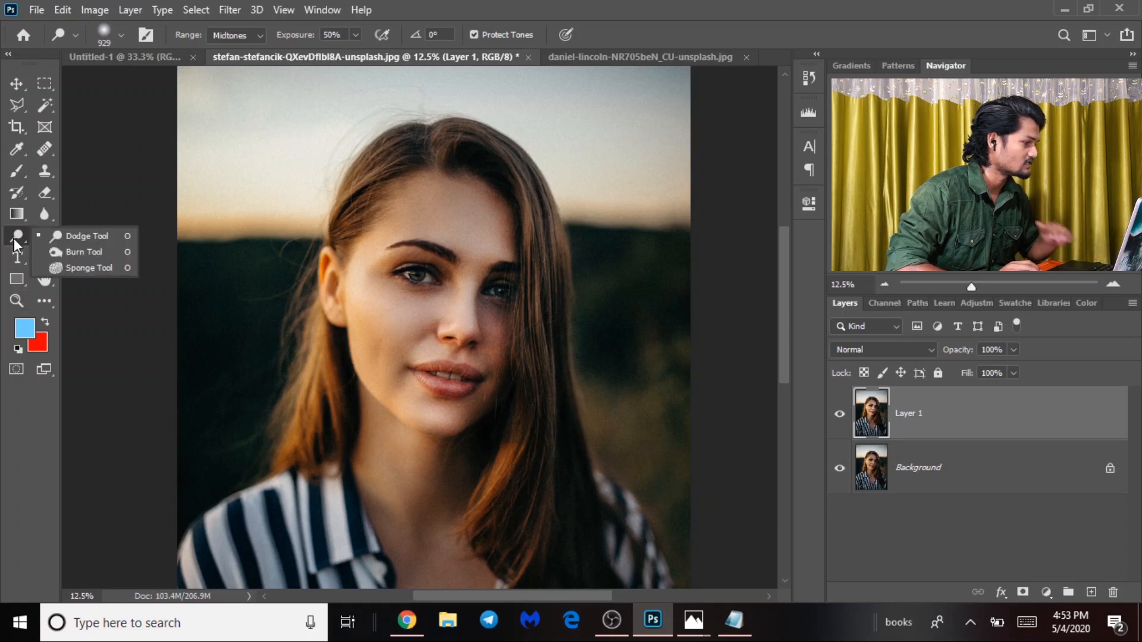
# Zoom to 50% on the mouth and set the toning brush to about 185 px at 24% exposure.
pyautogui.click(83, 254)
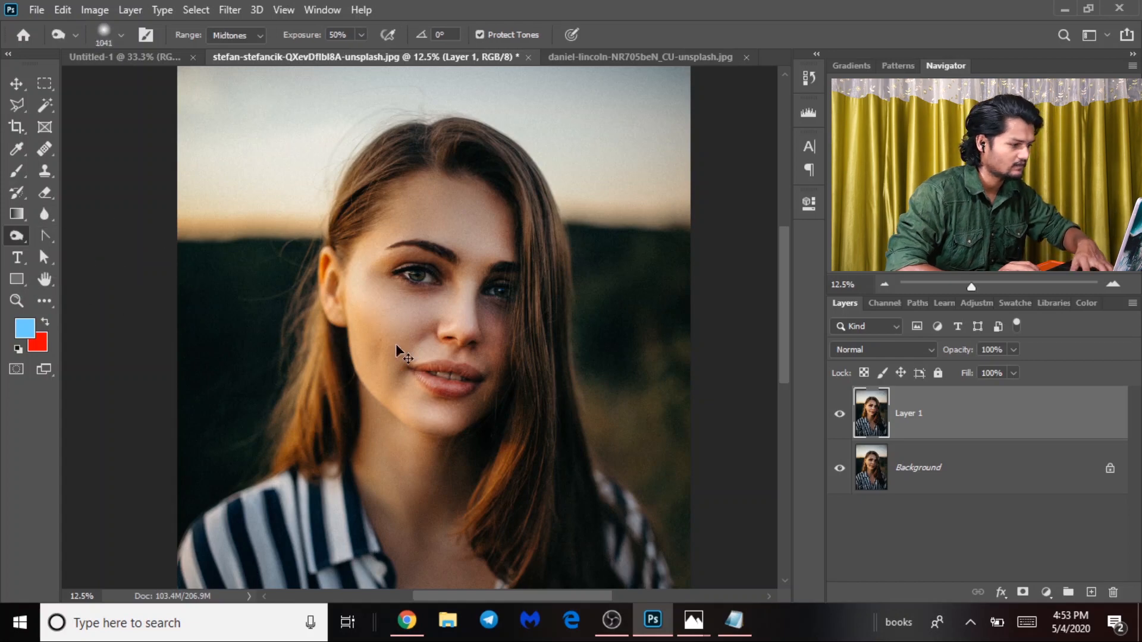
pyautogui.hotkey('ctrl', '+')
pyautogui.hotkey('ctrl', '+')
pyautogui.moveTo(559, 414); pyautogui.dragTo(509, 375)
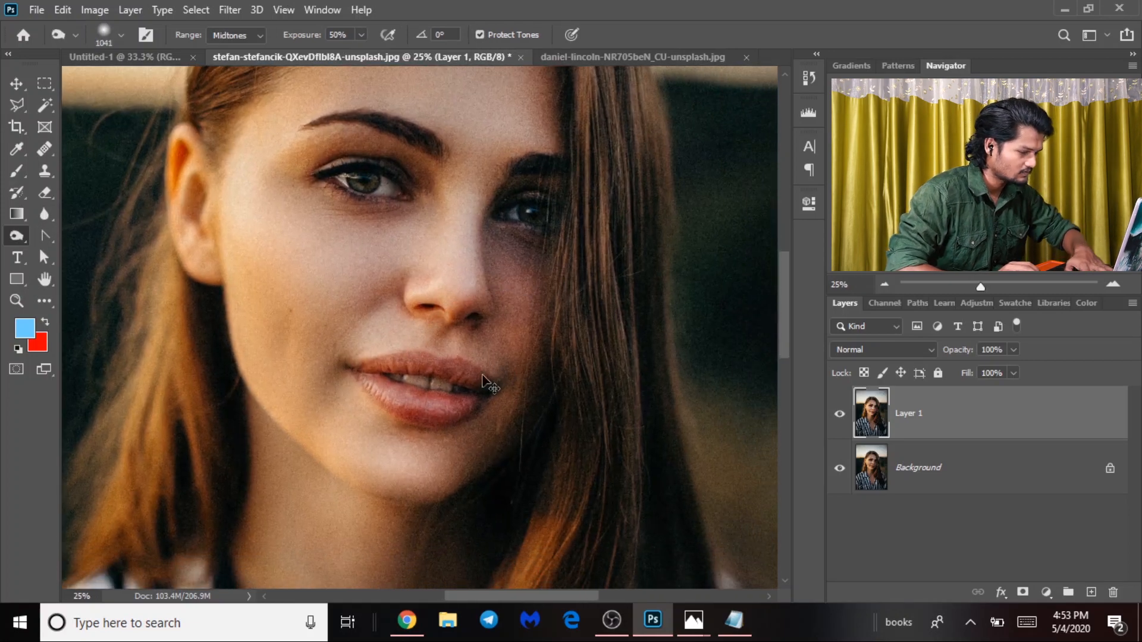
pyautogui.hotkey('ctrl', '+')
pyautogui.hotkey('ctrl', '+')
pyautogui.moveTo(293, 441)
pyautogui.mouseDown()
pyautogui.moveTo(97, 384)
pyautogui.moveTo(94, 366)
pyautogui.mouseUp()
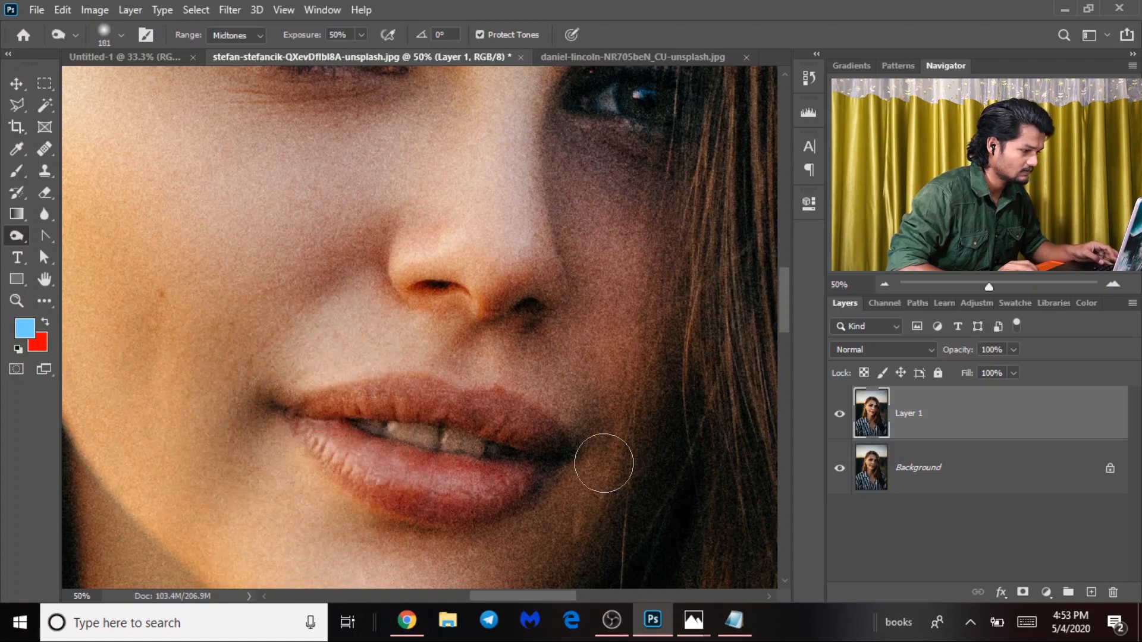
pyautogui.moveTo(312, 39); pyautogui.dragTo(291, 38)
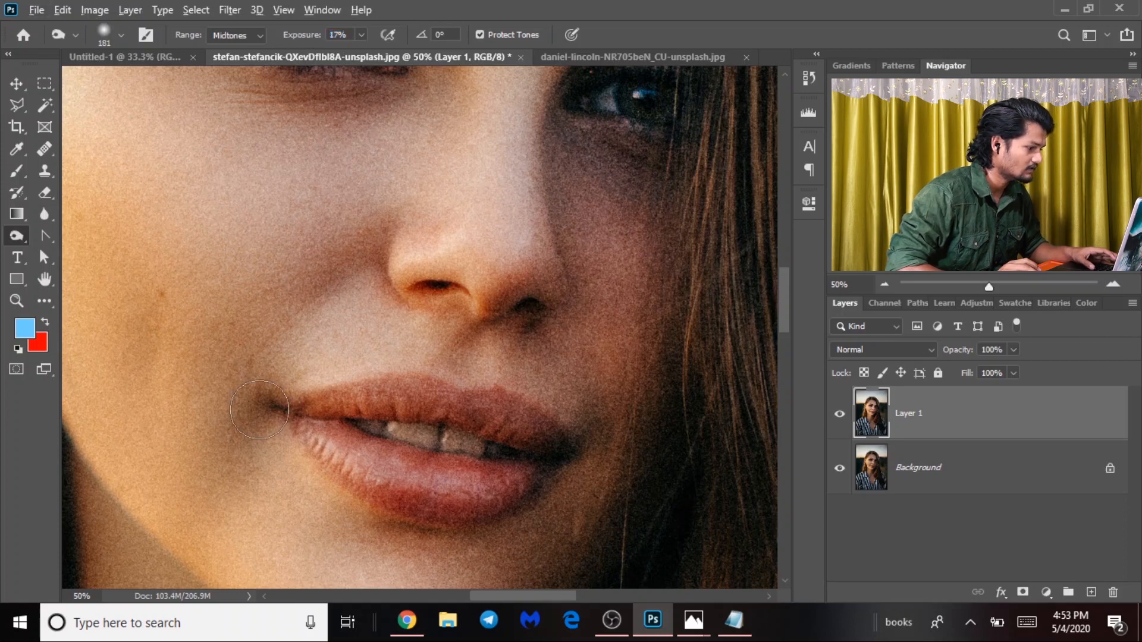
pyautogui.moveTo(272, 409); pyautogui.dragTo(274, 410)
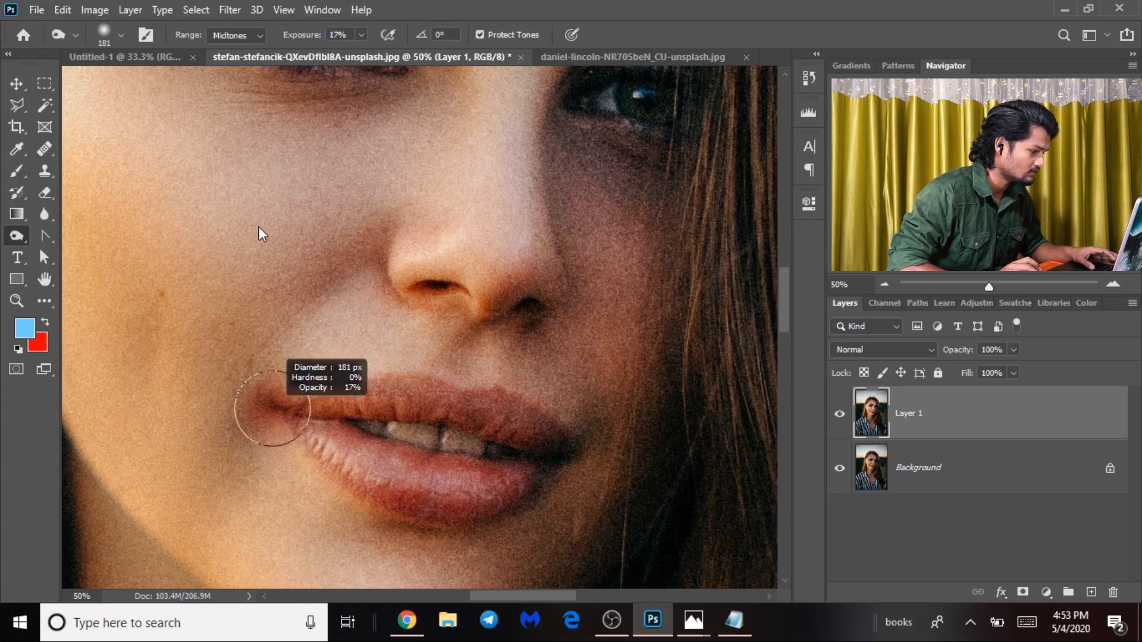
pyautogui.moveTo(253, 212); pyautogui.dragTo(254, 212)
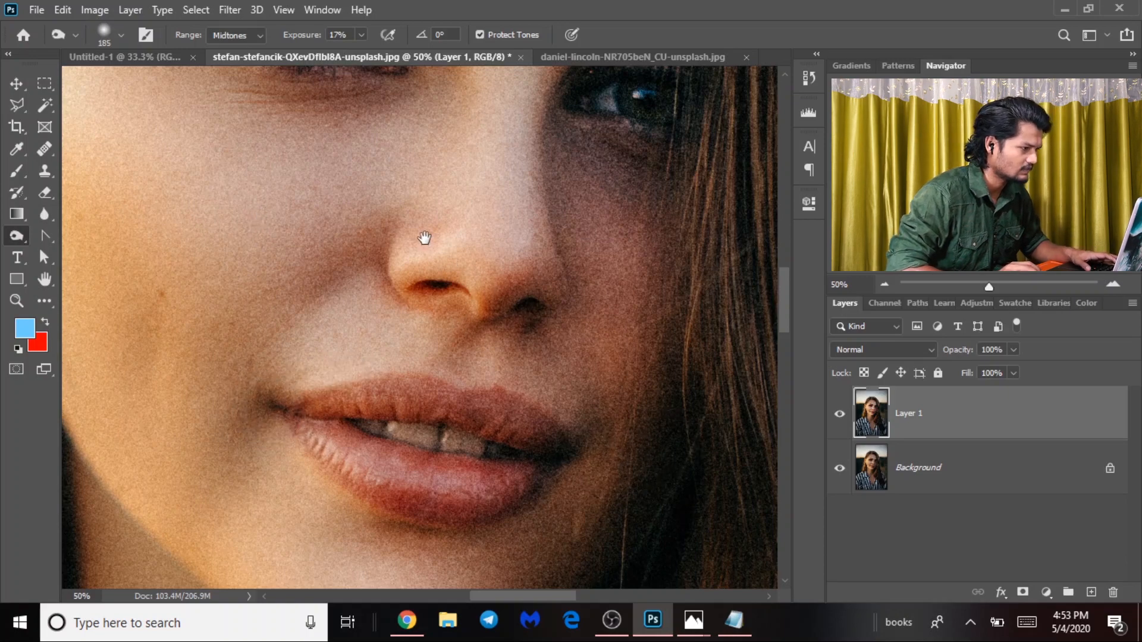
# Work over the eye and nose area with a 101 px brush, then zoom out to the whole face.
pyautogui.moveTo(423, 242); pyautogui.dragTo(564, 428)
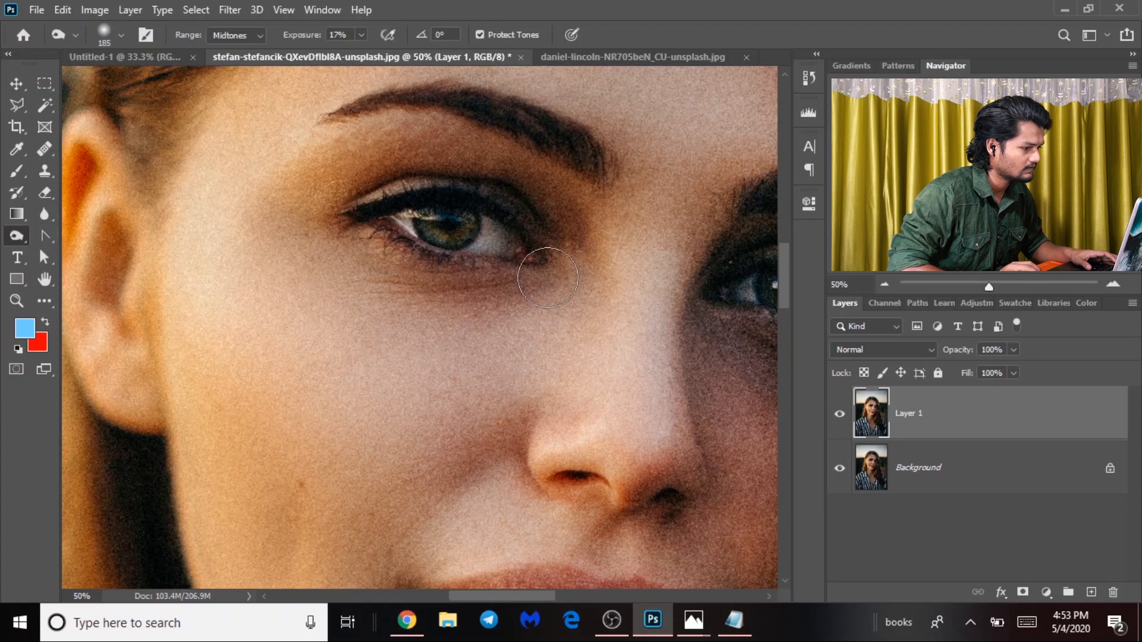
pyautogui.rightClick(537, 237)
pyautogui.click(530, 237)
pyautogui.moveTo(521, 259); pyautogui.dragTo(468, 243)
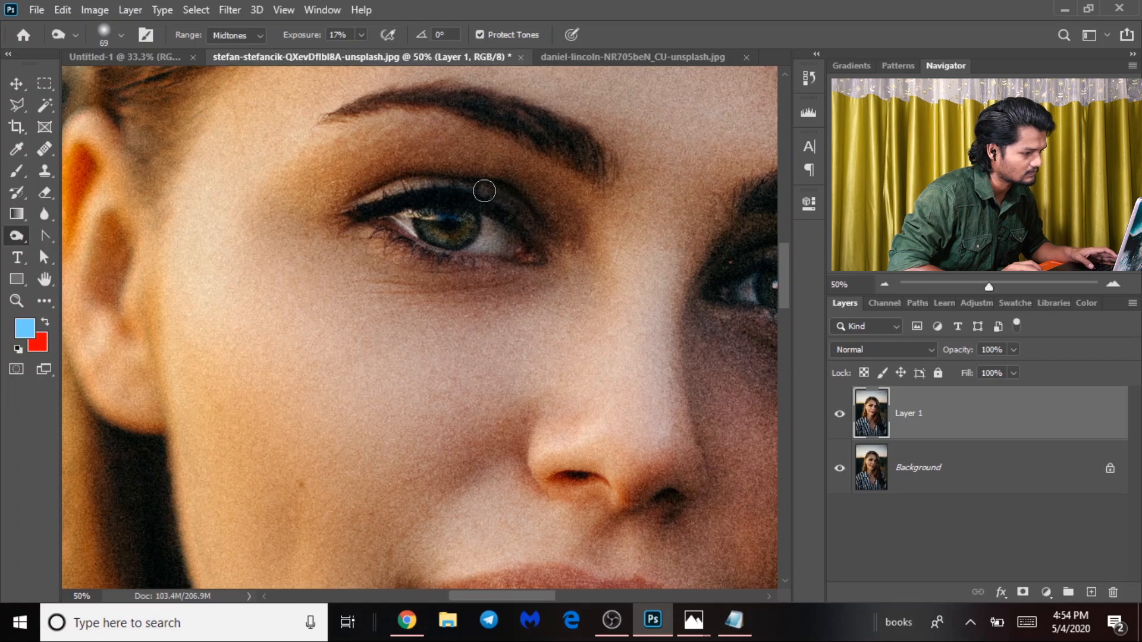
pyautogui.moveTo(548, 233); pyautogui.dragTo(363, 372)
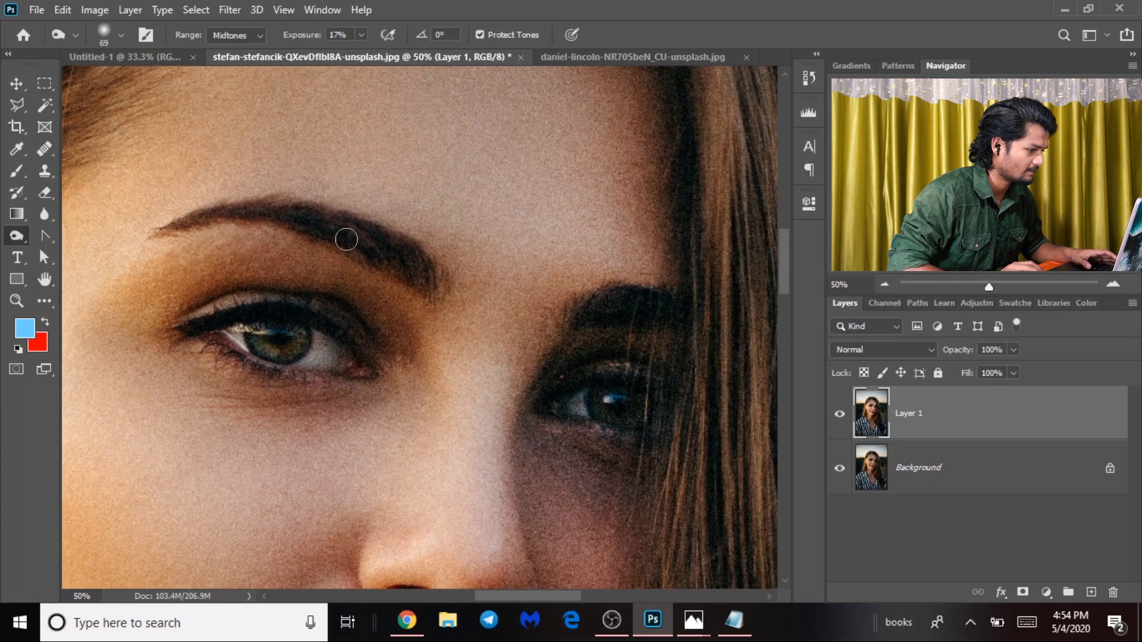
pyautogui.moveTo(627, 426)
pyautogui.mouseDown()
pyautogui.moveTo(608, 389)
pyautogui.moveTo(546, 339)
pyautogui.mouseUp()
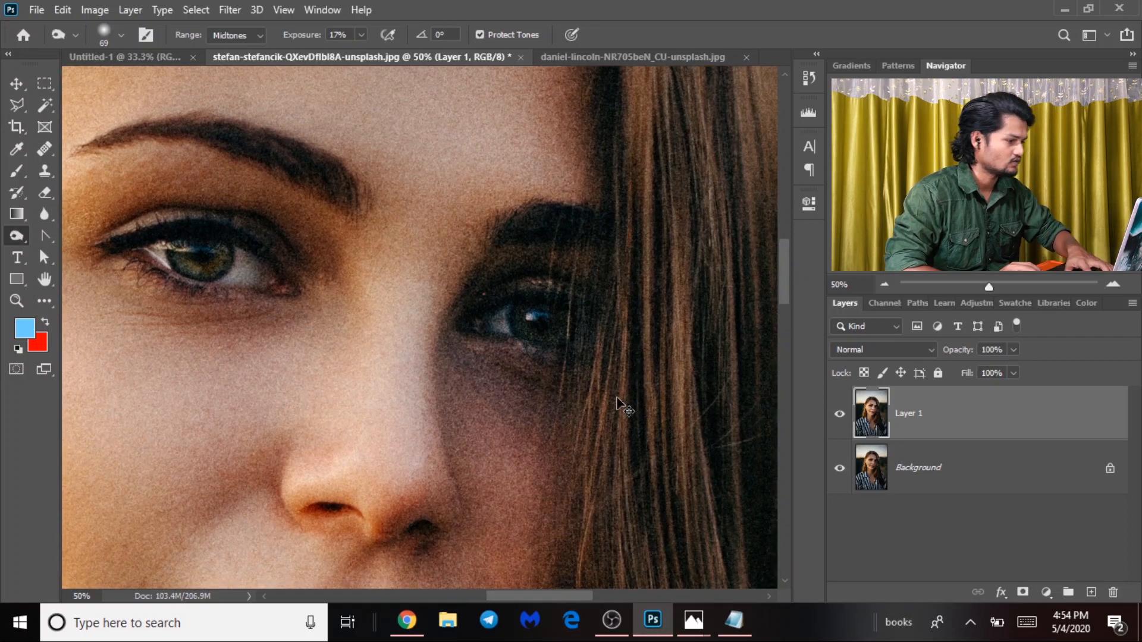
pyautogui.hotkey('ctrl', '-')
pyautogui.hotkey('ctrl', '-')
pyautogui.hotkey('ctrl', '-')
pyautogui.hotkey('ctrl', '-')
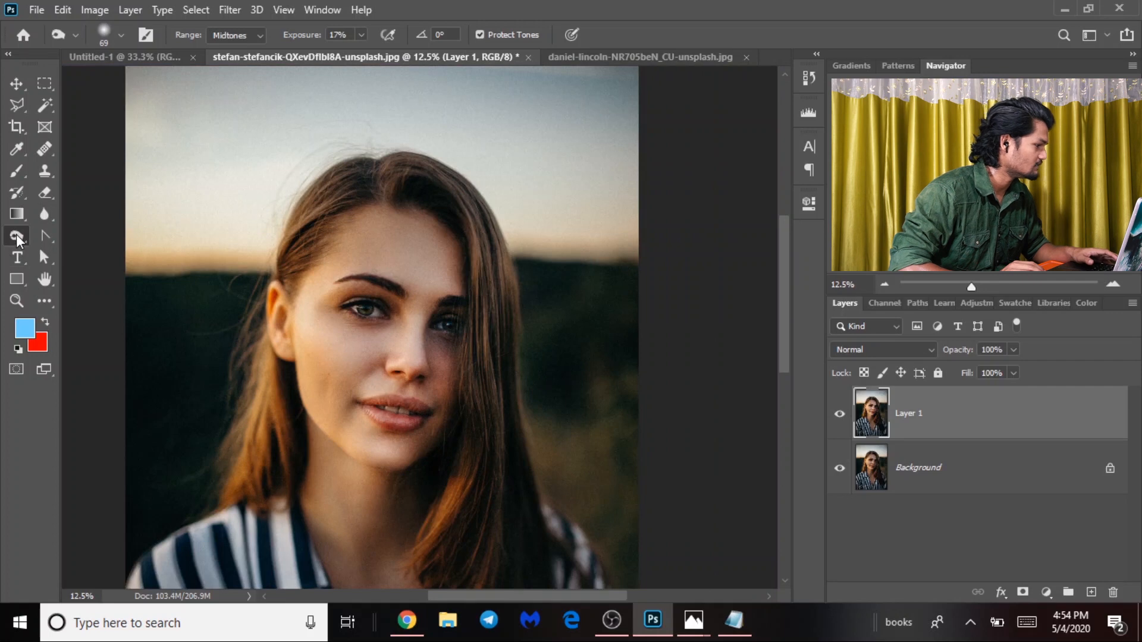
# Desaturate the face with one broad stroke of a 3588 px Sponge brush in Desaturate mode.
pyautogui.rightClick(16, 234)
pyautogui.click(96, 268)
pyautogui.moveTo(405, 265); pyautogui.dragTo(457, 266)
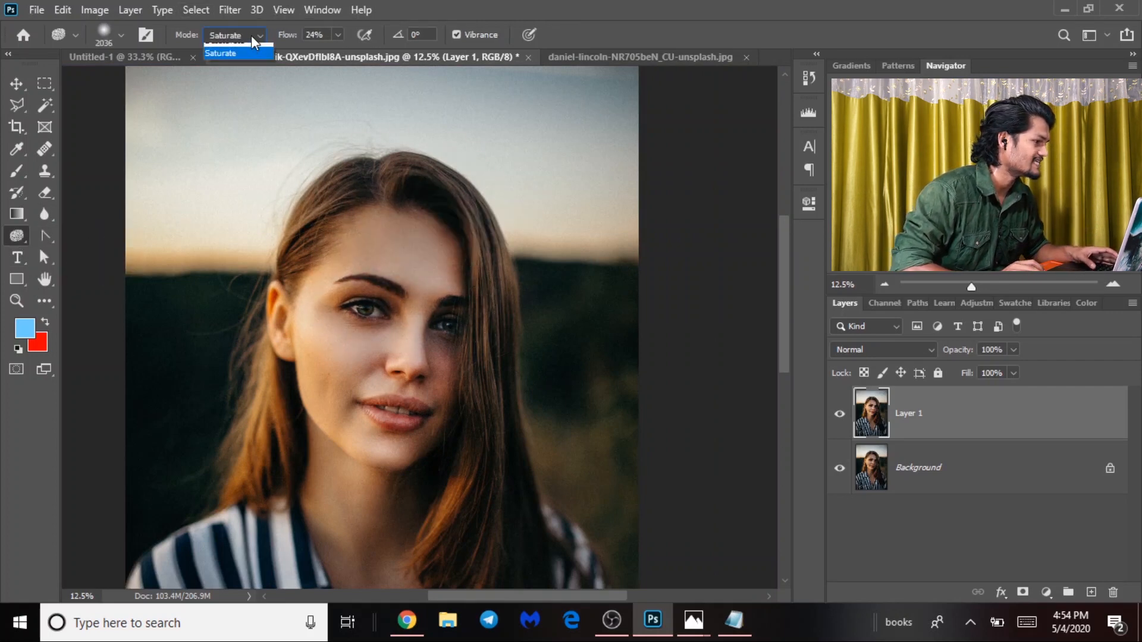
pyautogui.click(251, 34)
pyautogui.click(232, 48)
pyautogui.moveTo(417, 351); pyautogui.dragTo(479, 350)
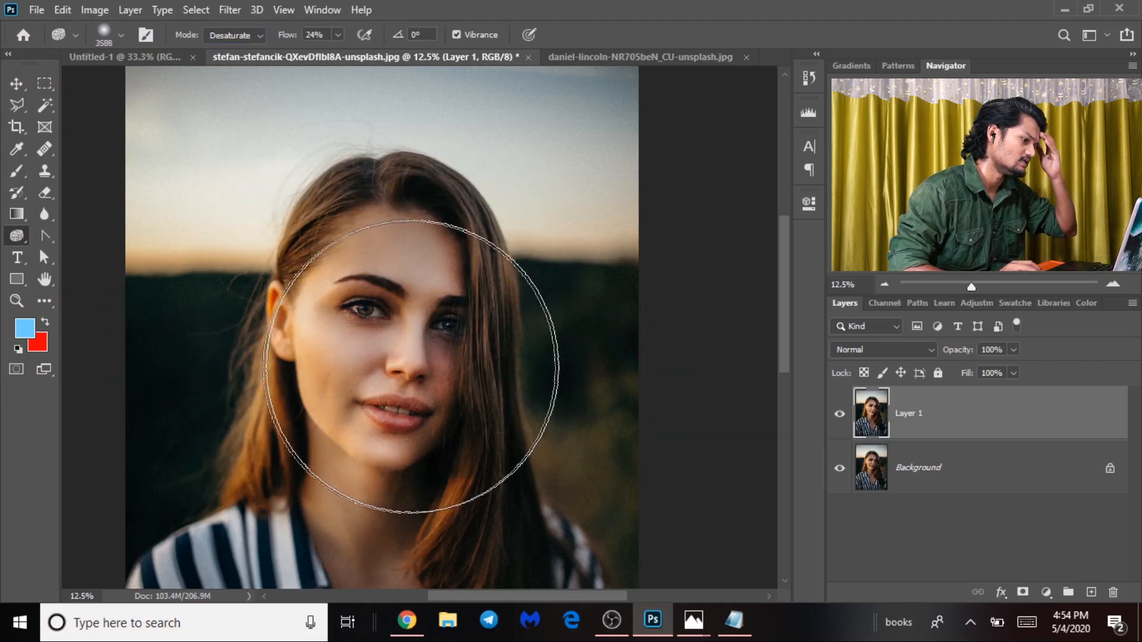
pyautogui.moveTo(350, 338); pyautogui.dragTo(365, 115)
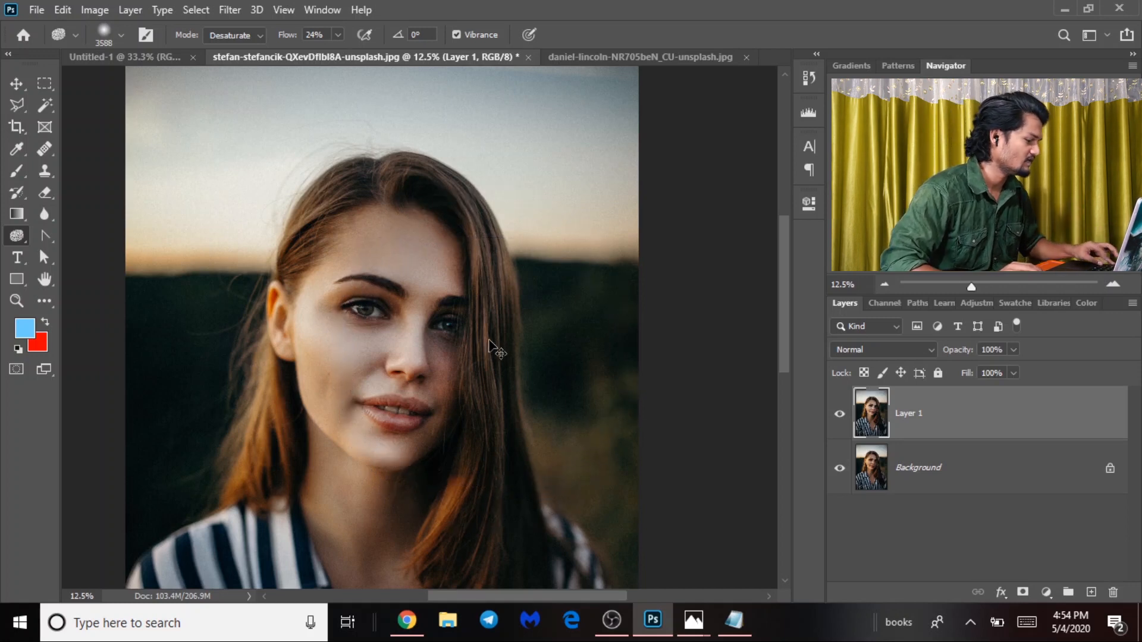
# Toggle Layer 1 off and on to compare the desaturated face with the original.
pyautogui.click(838, 415)
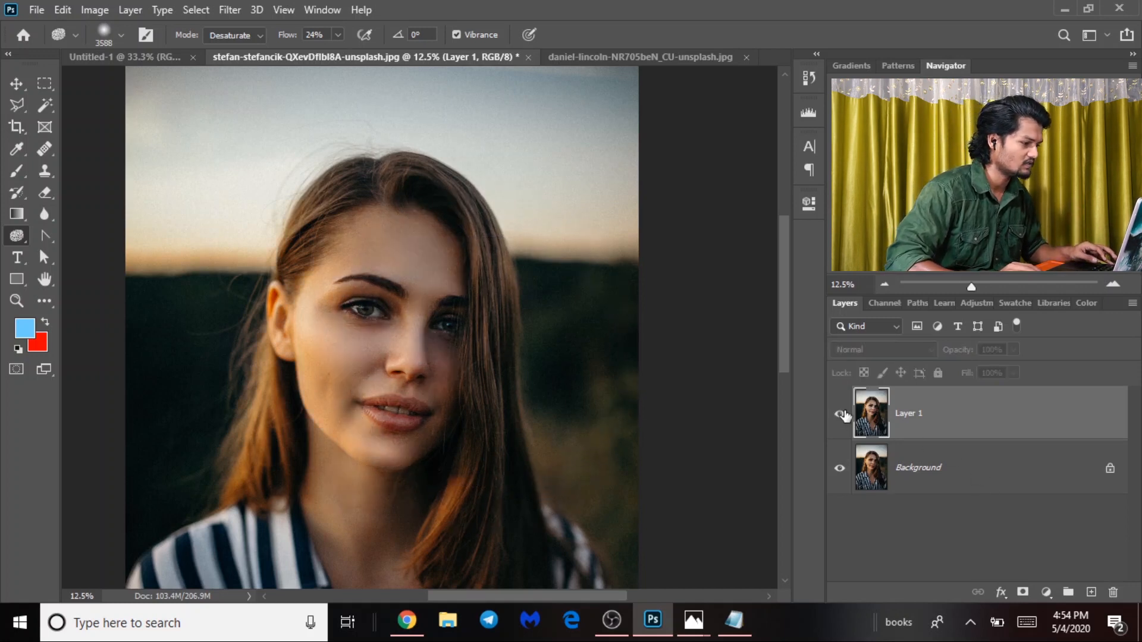
pyautogui.click(839, 415)
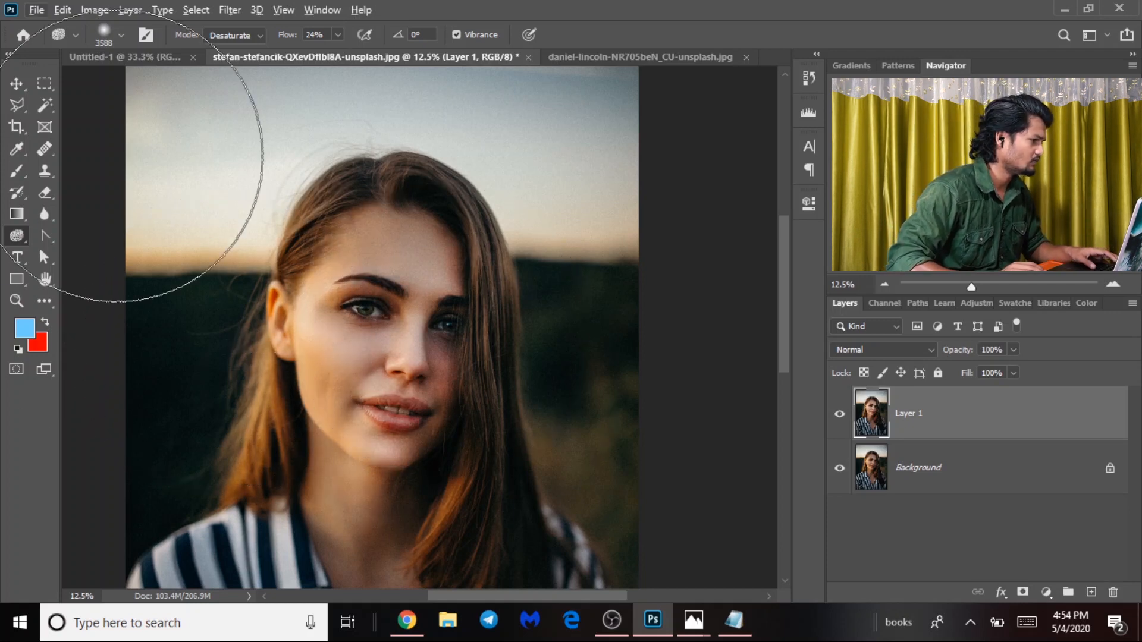
pyautogui.click(233, 35)
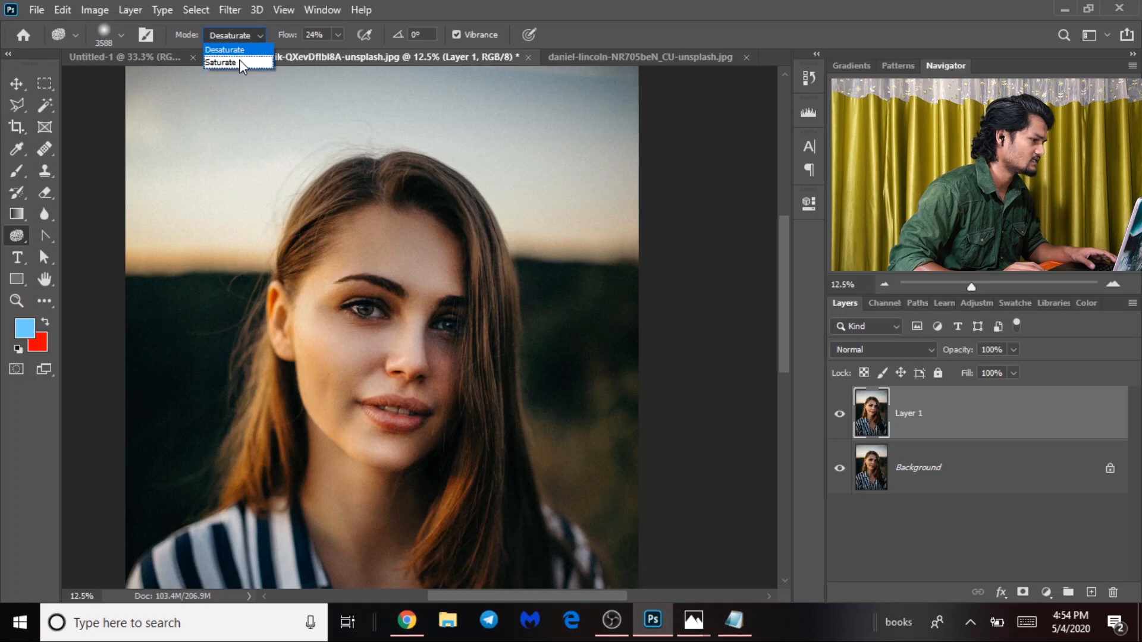
# Switch the sponge to Saturate and apply a soft 1316 px brush to the face.
pyautogui.click(239, 63)
pyautogui.moveTo(338, 292)
pyautogui.mouseDown()
pyautogui.moveTo(280, 266)
pyautogui.moveTo(167, 260)
pyautogui.mouseUp()
pyautogui.moveTo(278, 269); pyautogui.dragTo(280, 309)
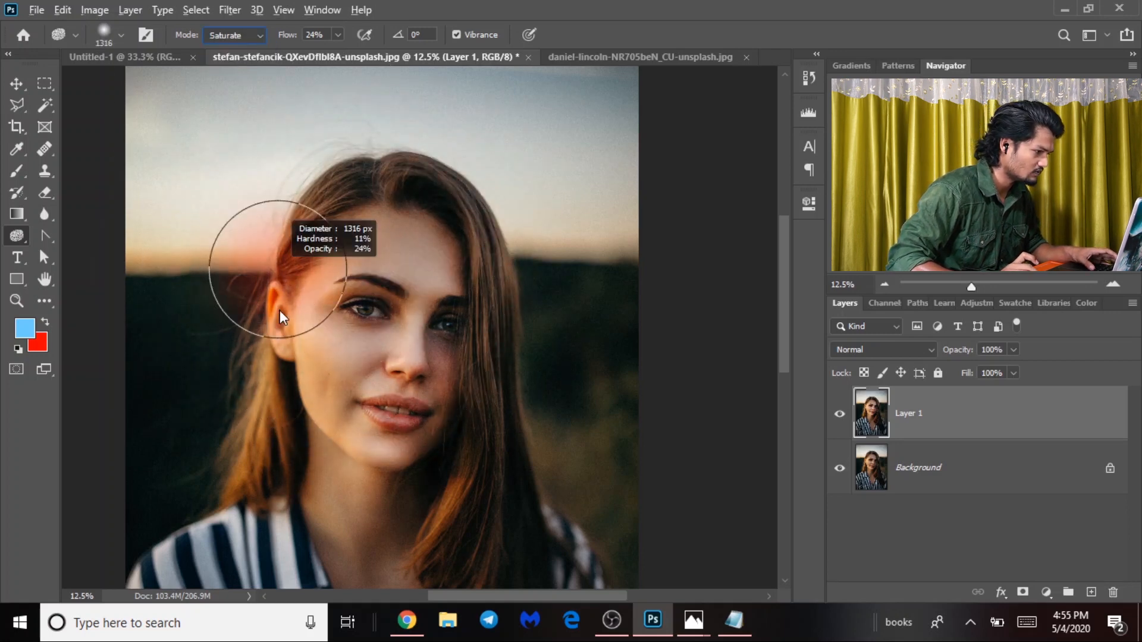
pyautogui.moveTo(277, 254); pyautogui.dragTo(278, 255)
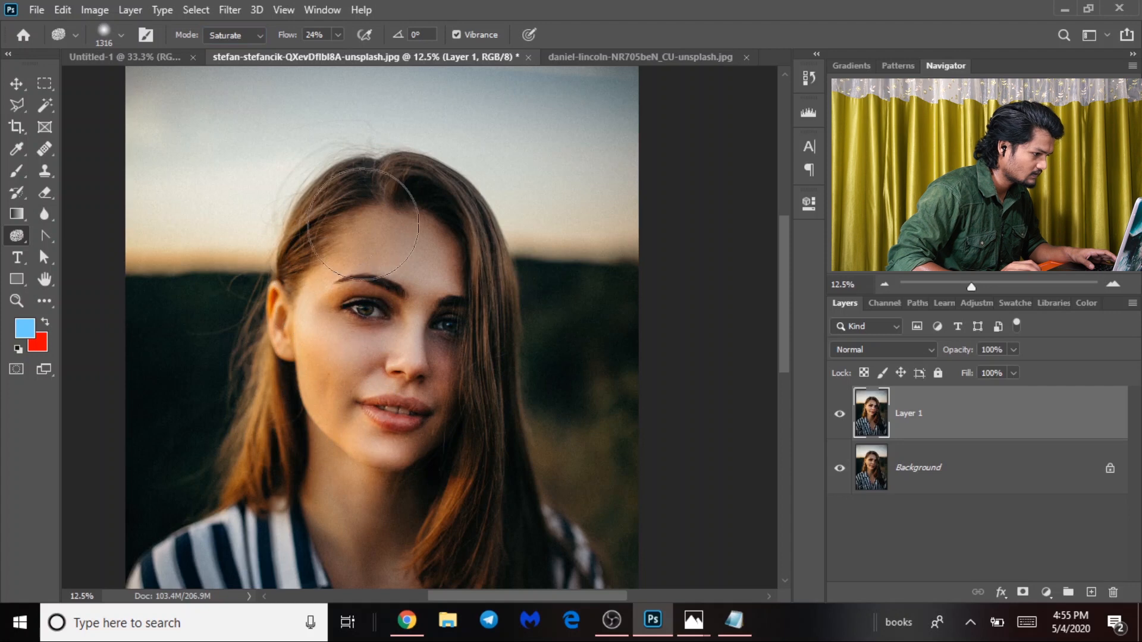
# Toggle Layer 1 to compare the saturated face with the original, then zoom out to the whole photo.
pyautogui.click(839, 415)
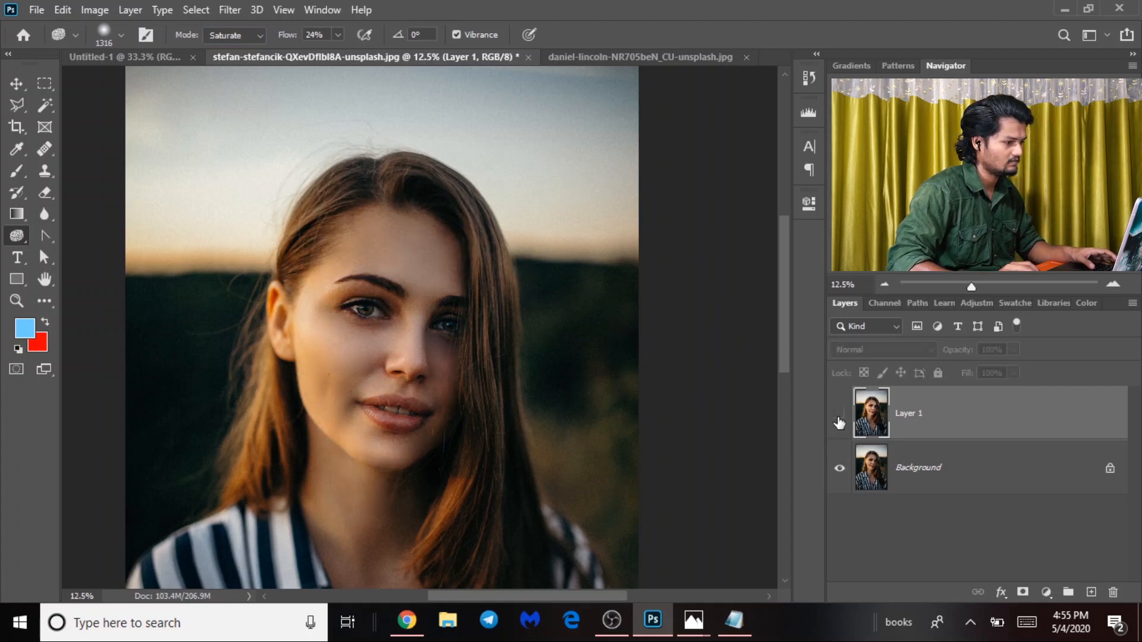
pyautogui.click(839, 414)
pyautogui.click(840, 415)
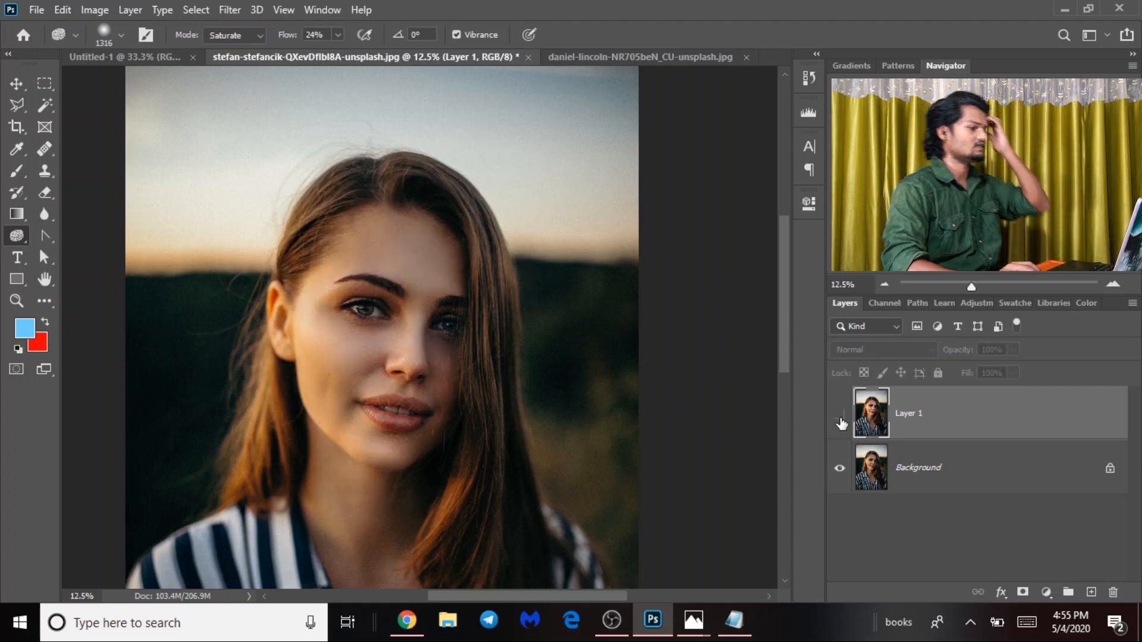
pyautogui.click(840, 415)
pyautogui.hotkey('ctrl', '-')
pyautogui.hotkey('ctrl', '-')
pyautogui.hotkey('ctrl', '+')
pyautogui.hotkey('ctrl', '-')
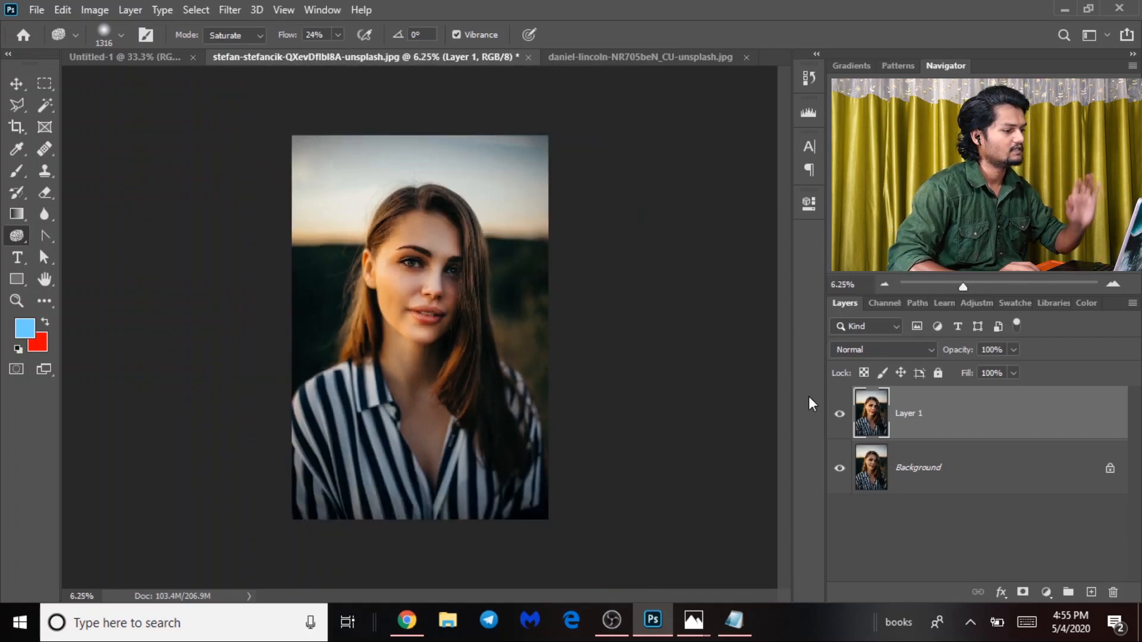
pyautogui.hotkey('ctrl', '+')
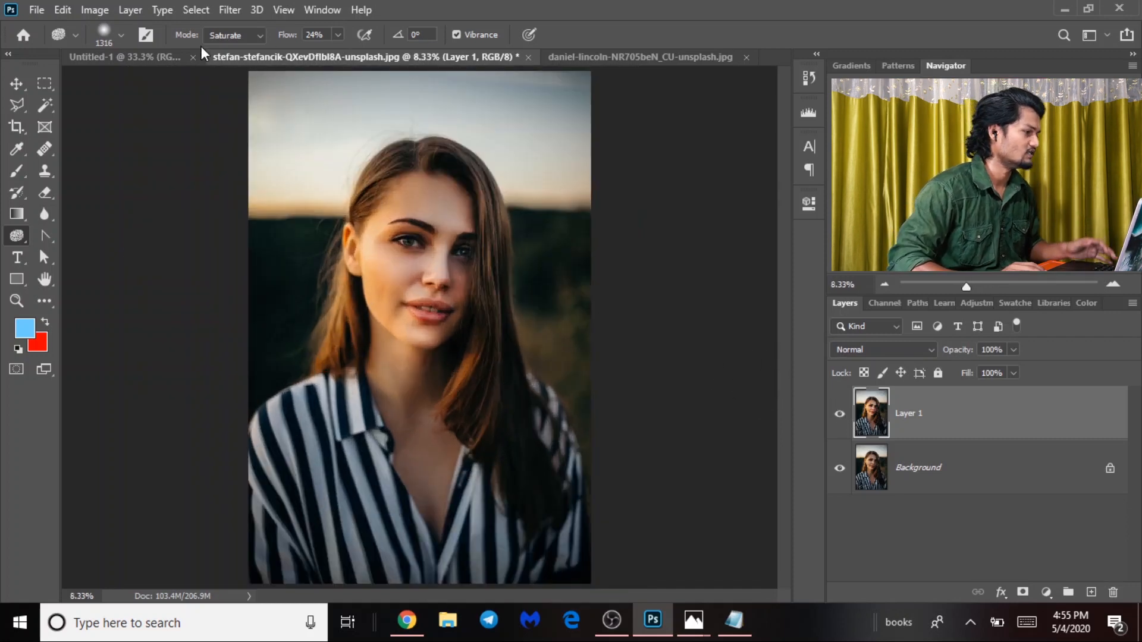
pyautogui.click(223, 10)
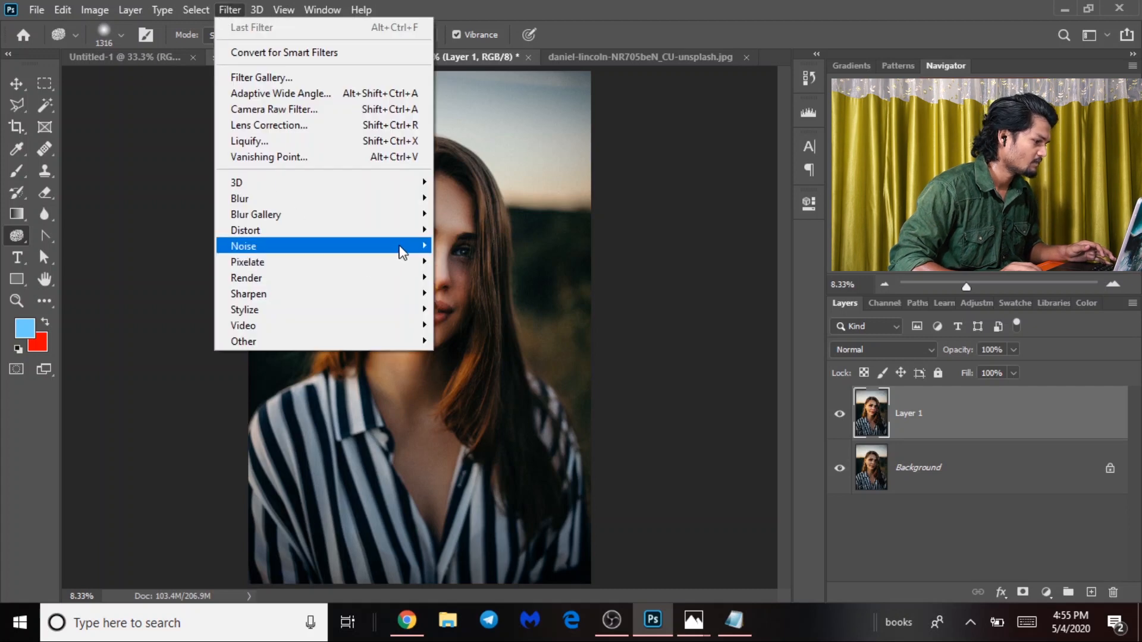
# Open Lens Flare from Filter > Render and drag the flare source to the photo's top-left edge.
pyautogui.moveTo(416, 277)
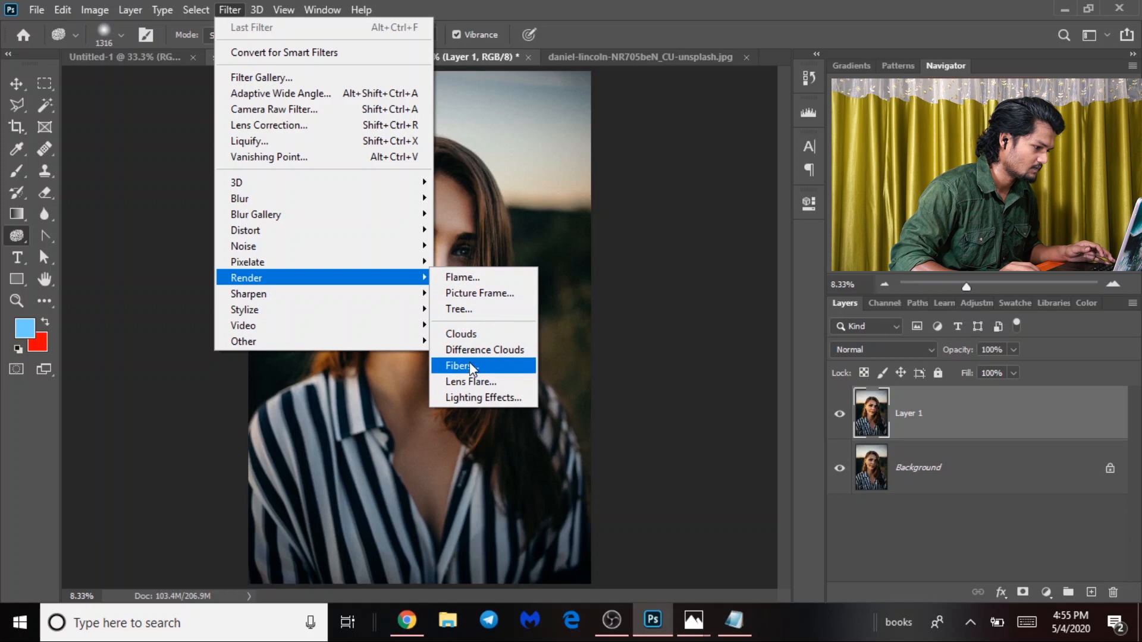
pyautogui.click(474, 380)
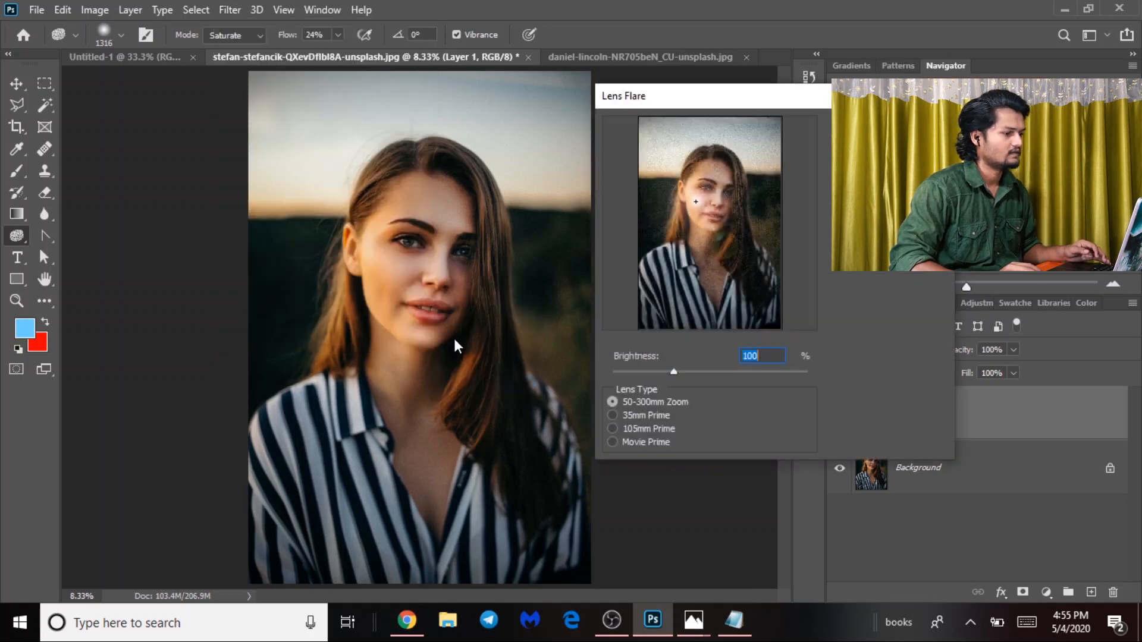
pyautogui.moveTo(698, 205); pyautogui.dragTo(648, 149)
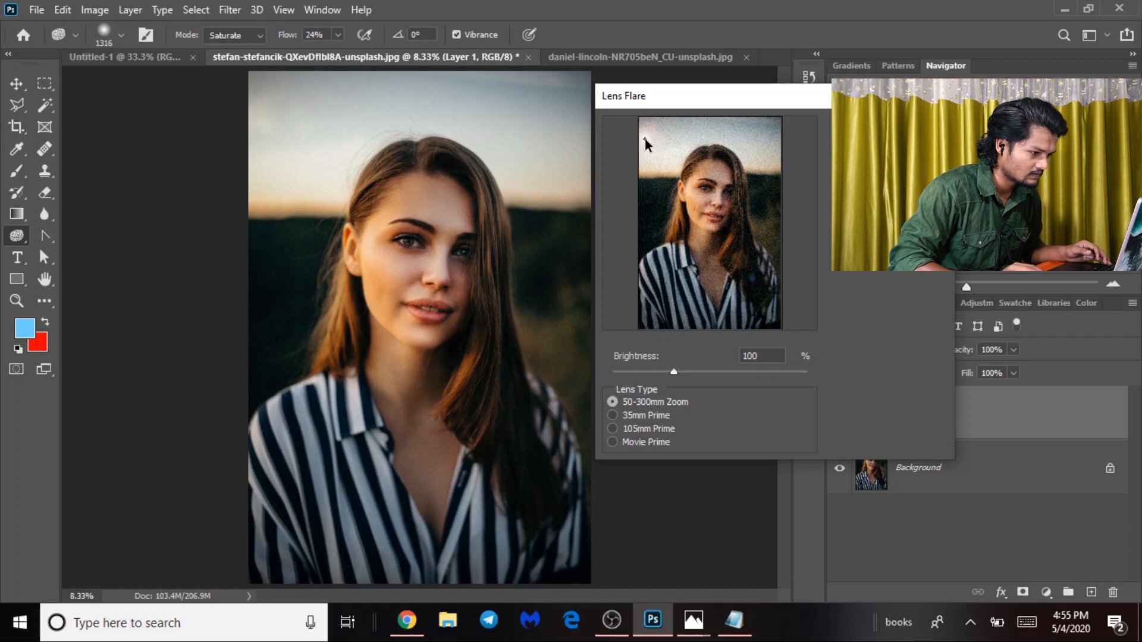
pyautogui.moveTo(631, 133); pyautogui.dragTo(627, 120)
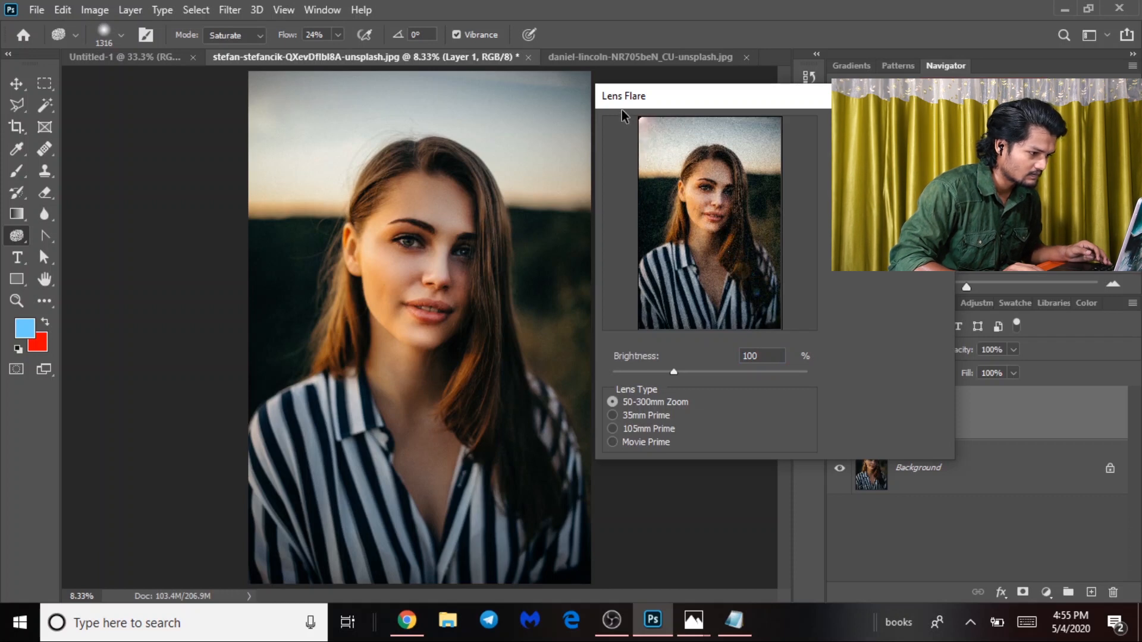
# Keep the 50-300mm Zoom lens at 114% brightness, fine-tune the source on the left edge, and apply.
pyautogui.click(632, 416)
pyautogui.click(645, 429)
pyautogui.click(645, 443)
pyautogui.click(648, 403)
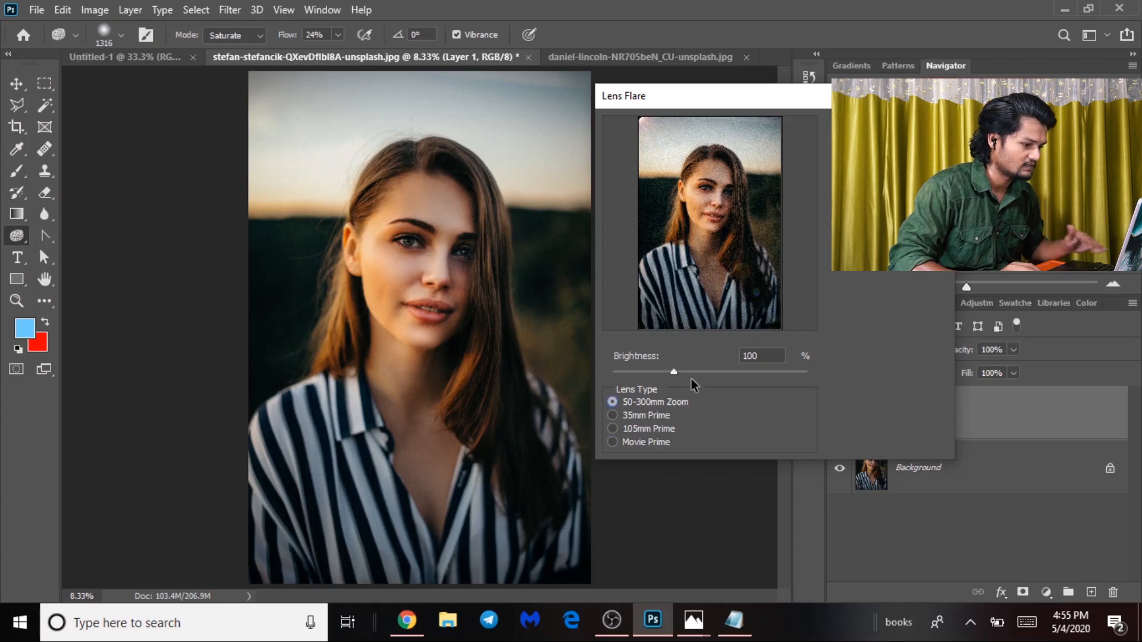
pyautogui.moveTo(675, 371); pyautogui.dragTo(686, 367)
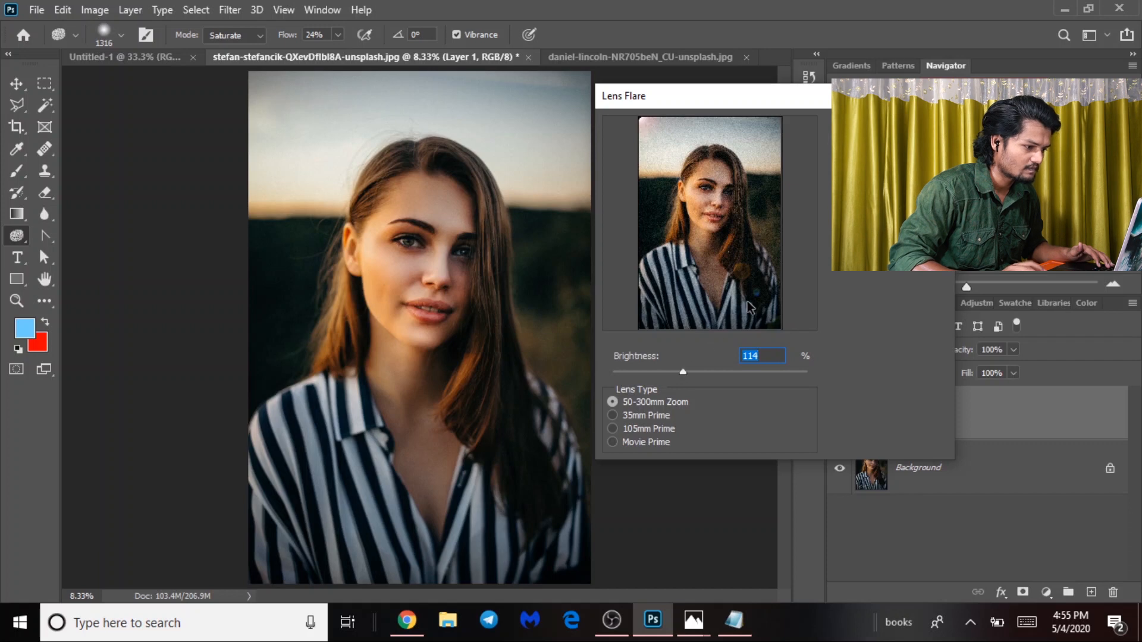
pyautogui.moveTo(640, 120)
pyautogui.mouseDown()
pyautogui.moveTo(604, 158)
pyautogui.moveTo(577, 116)
pyautogui.moveTo(561, 177)
pyautogui.moveTo(552, 162)
pyautogui.mouseUp()
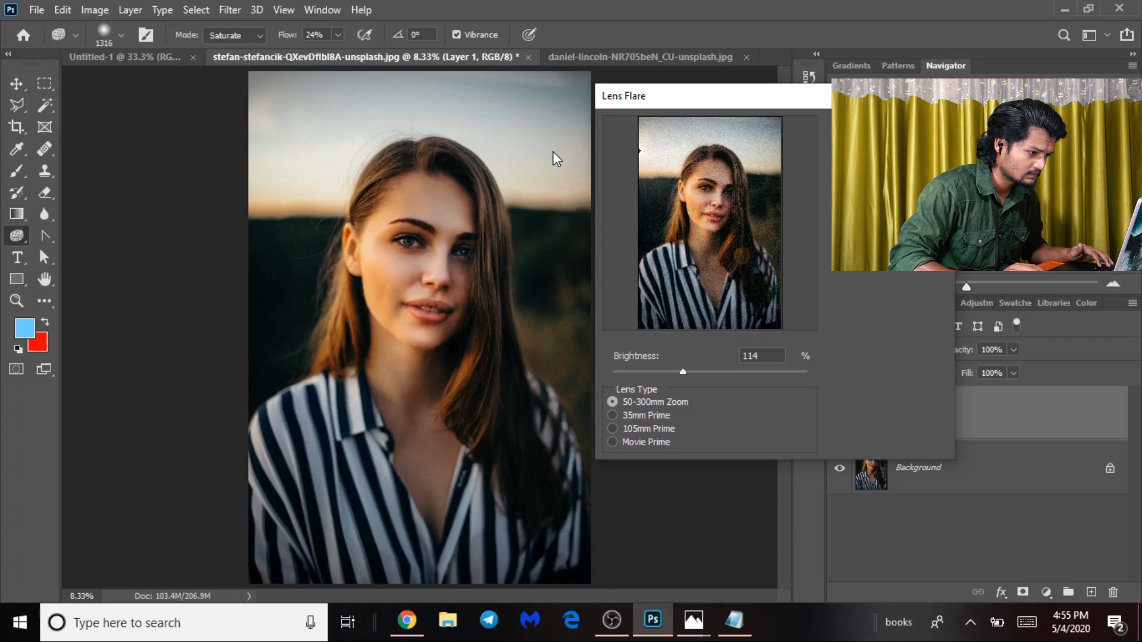
pyautogui.moveTo(609, 152); pyautogui.dragTo(614, 165)
pyautogui.press('Return')
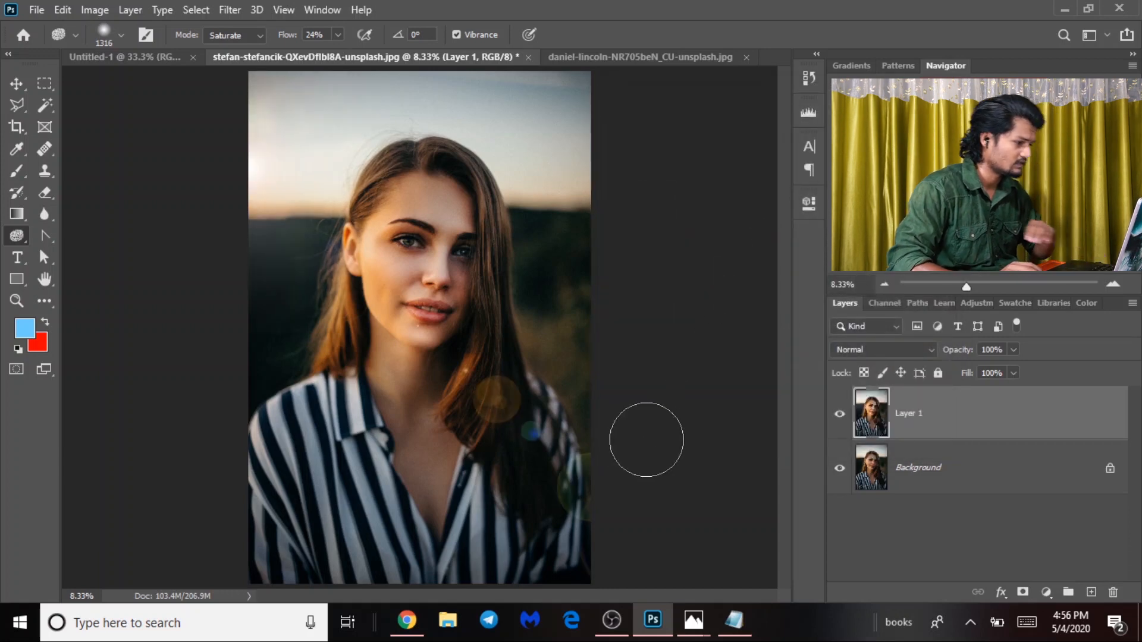
# Switch to the Move tool and drag Layer 1's opacity slider down to 77%.
pyautogui.click(19, 85)
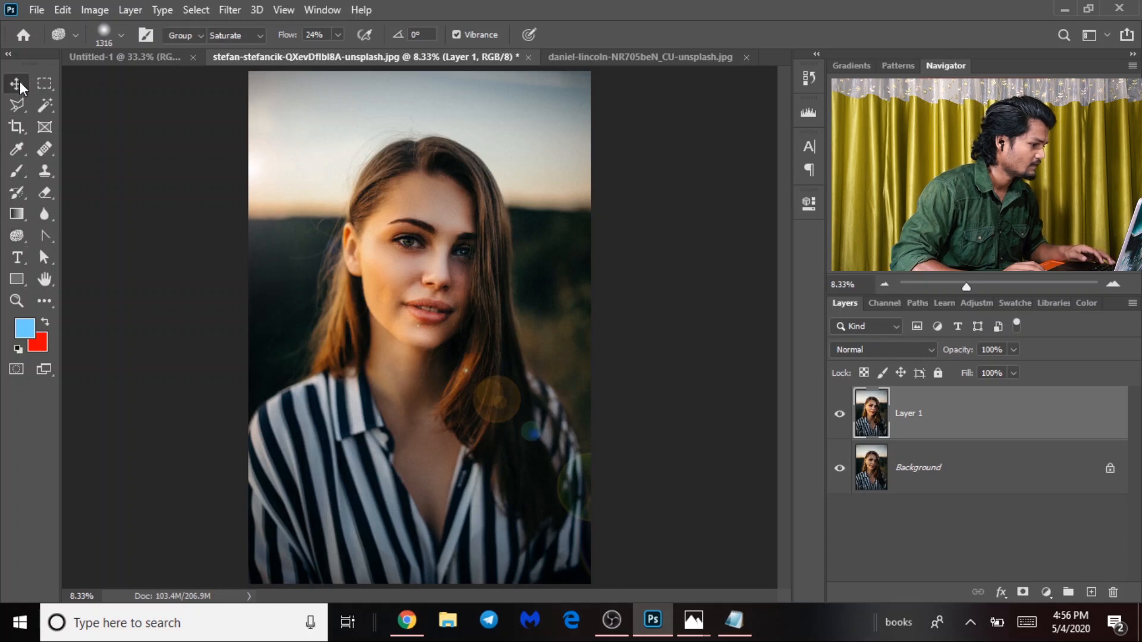
pyautogui.hotkey('ctrl', '-')
pyautogui.hotkey('ctrl', '-')
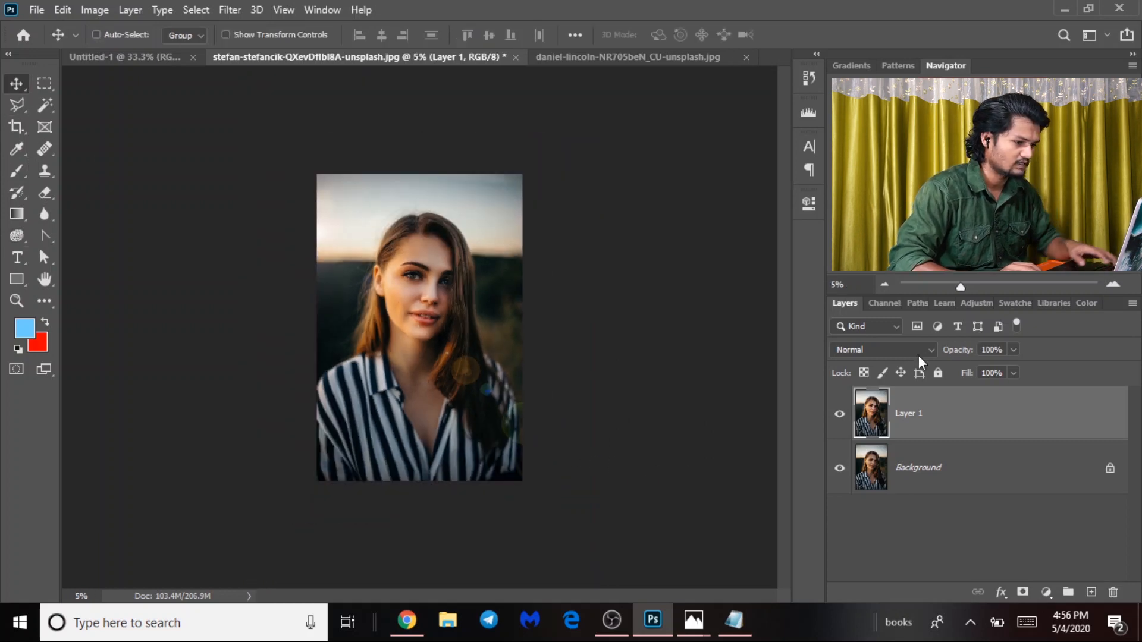
pyautogui.click(1013, 351)
pyautogui.moveTo(1012, 367); pyautogui.dragTo(997, 373)
pyautogui.hotkey('ctrl', '+')
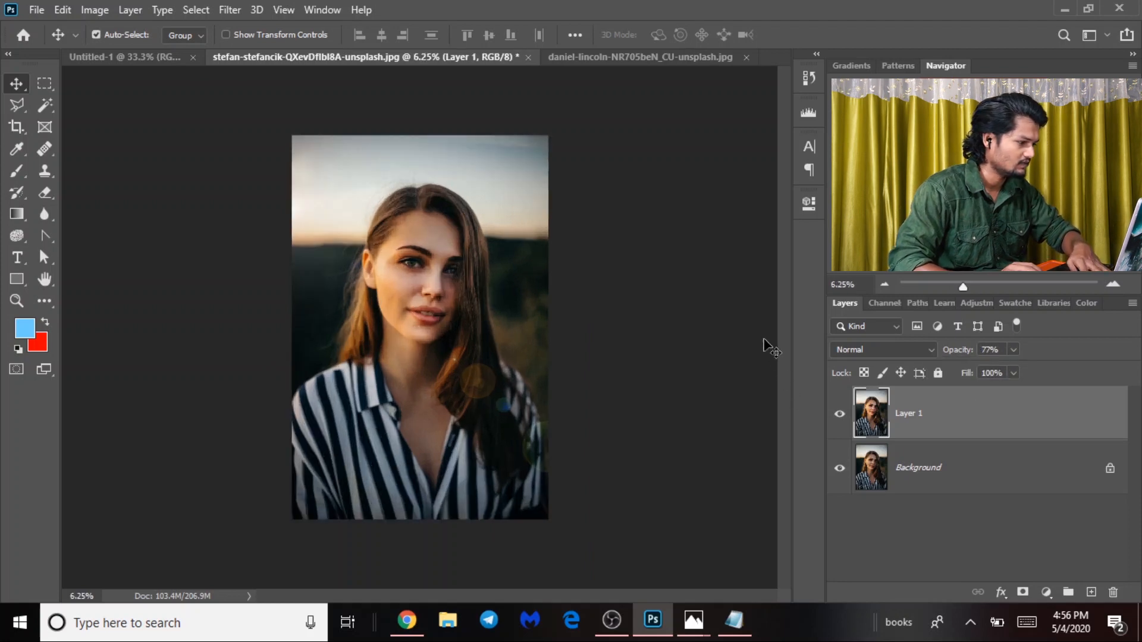
pyautogui.hotkey('ctrl', '+')
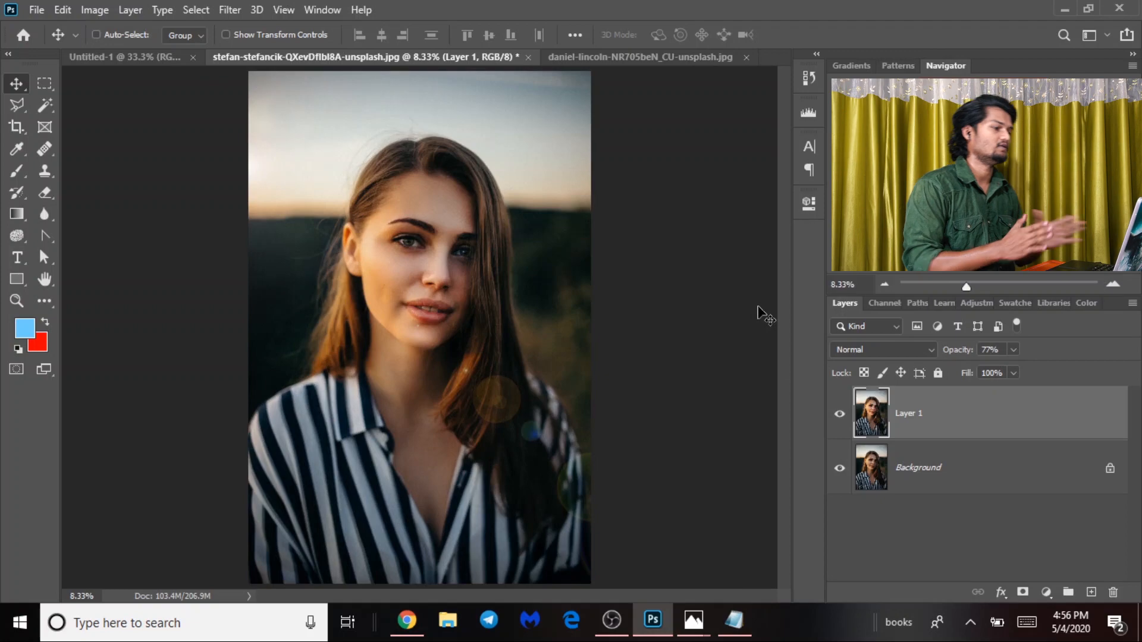